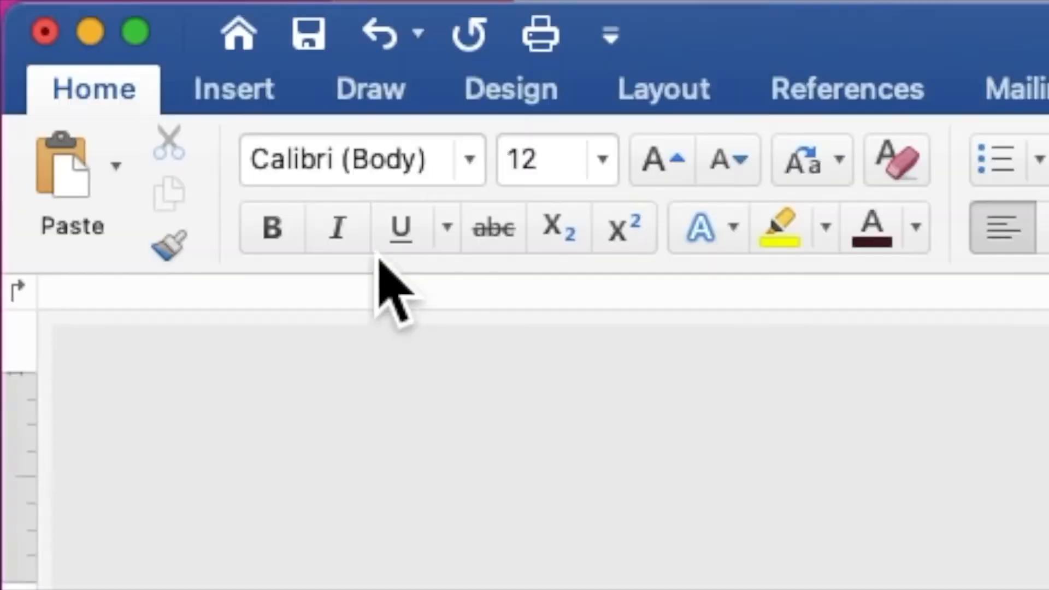
# Insert the picture file "midnight blue and blue violet background.jpg" into the document
pyautogui.click(255, 111)
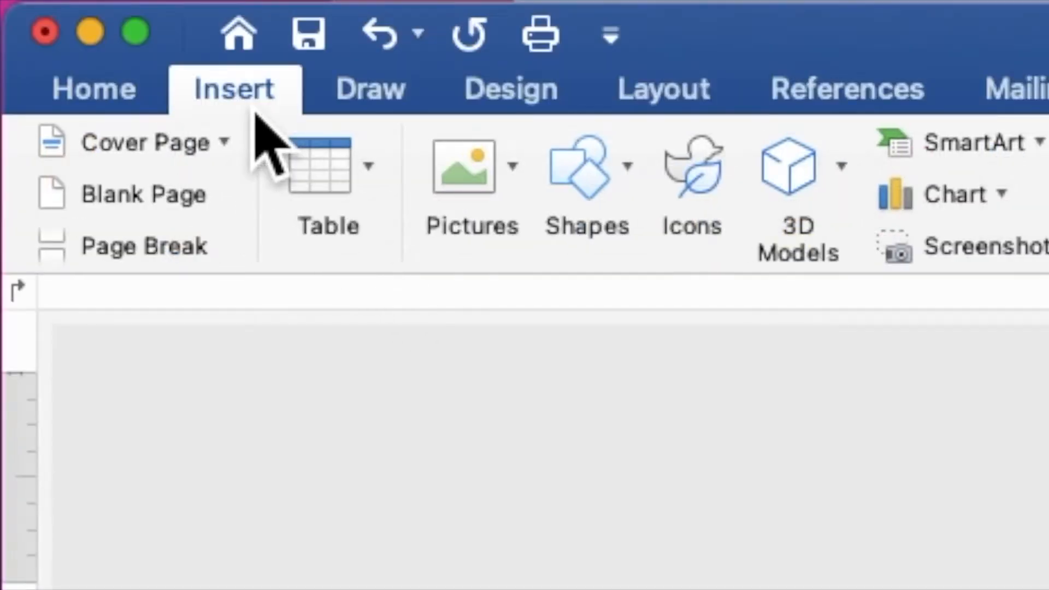
pyautogui.click(451, 174)
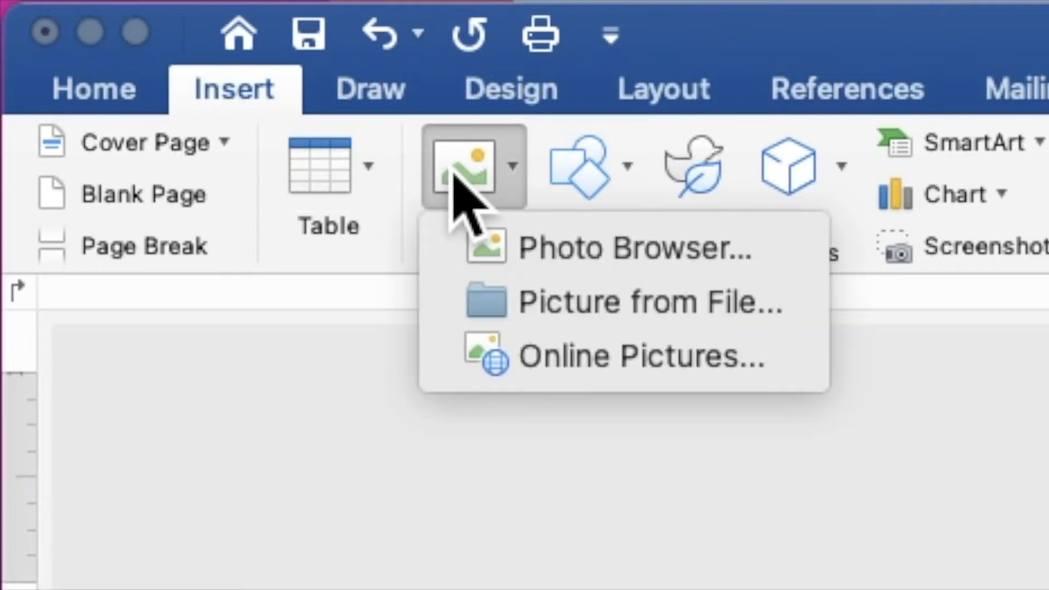
pyautogui.click(545, 310)
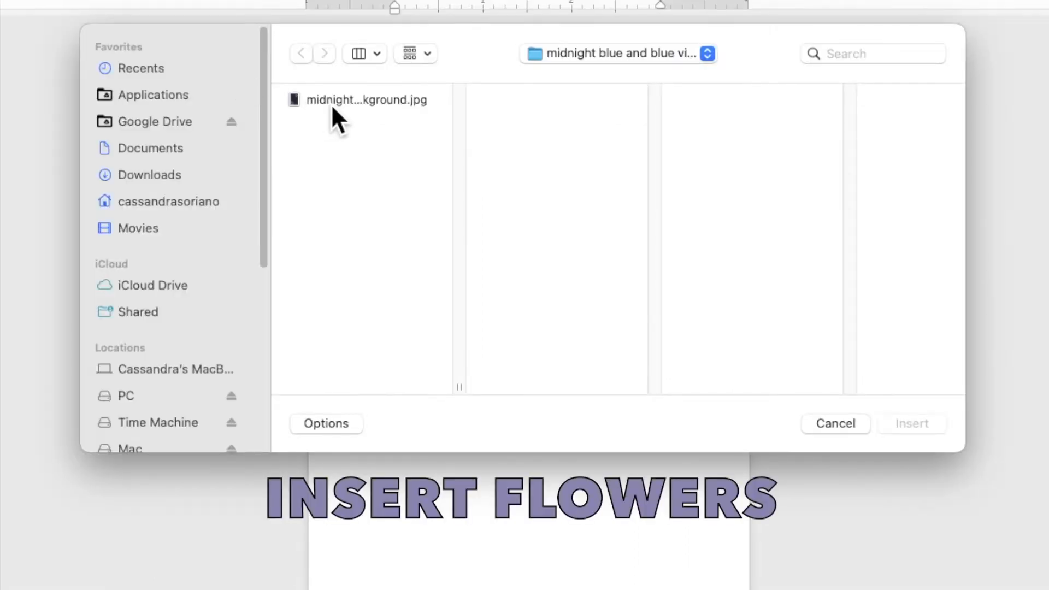
pyautogui.click(331, 103)
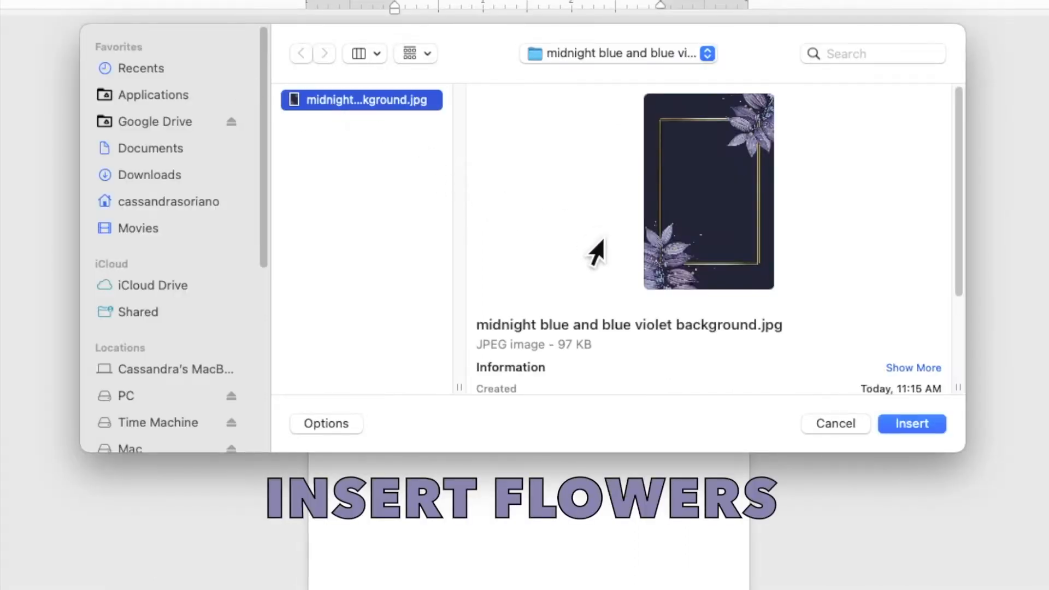
pyautogui.click(926, 429)
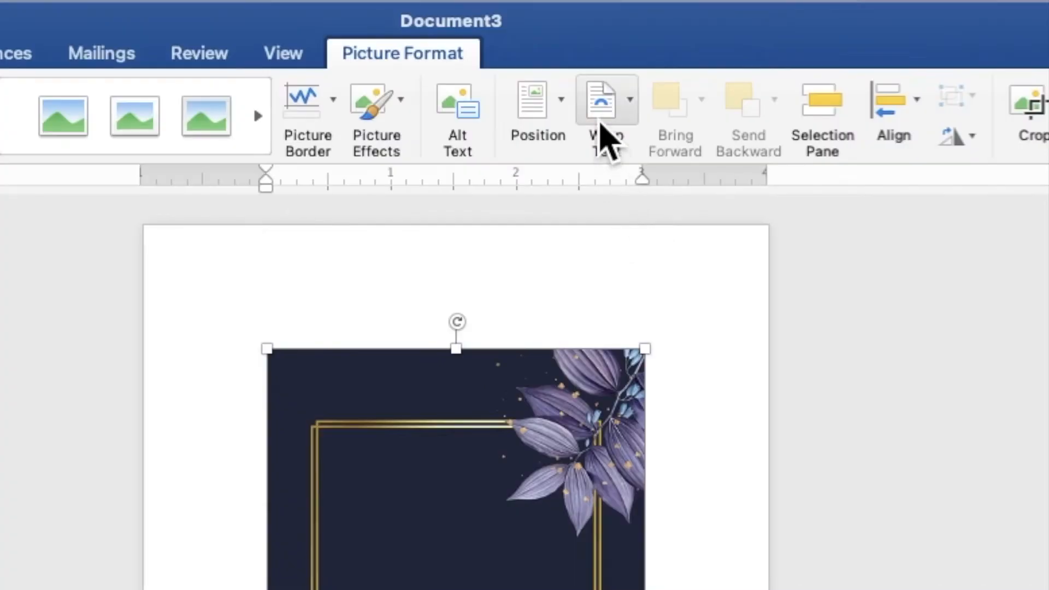
# Set the background picture's text wrapping to Behind Text, and move and enlarge it to cover the whole page
pyautogui.click(606, 44)
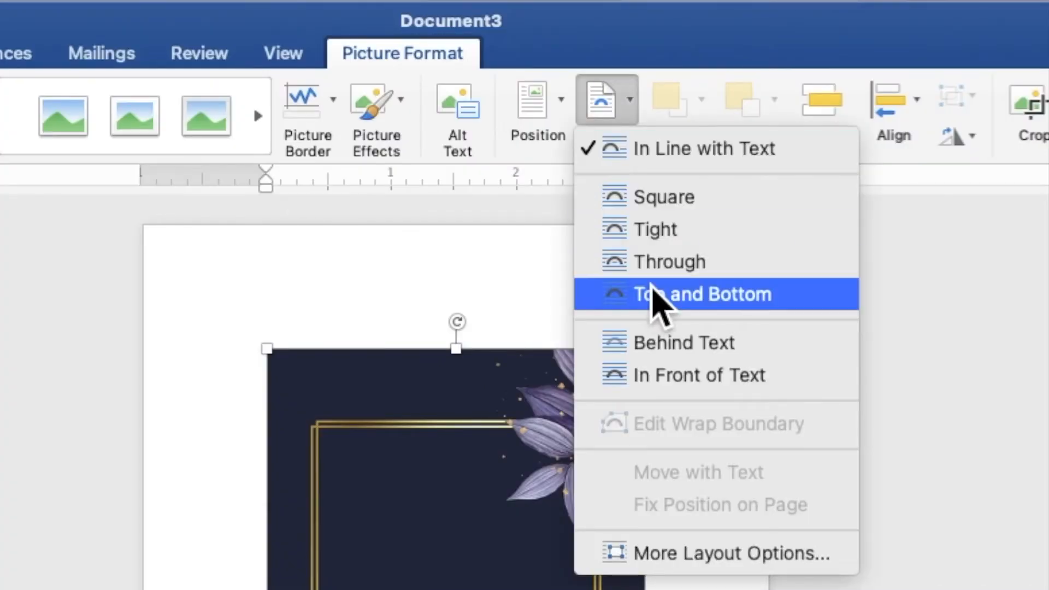
pyautogui.click(671, 352)
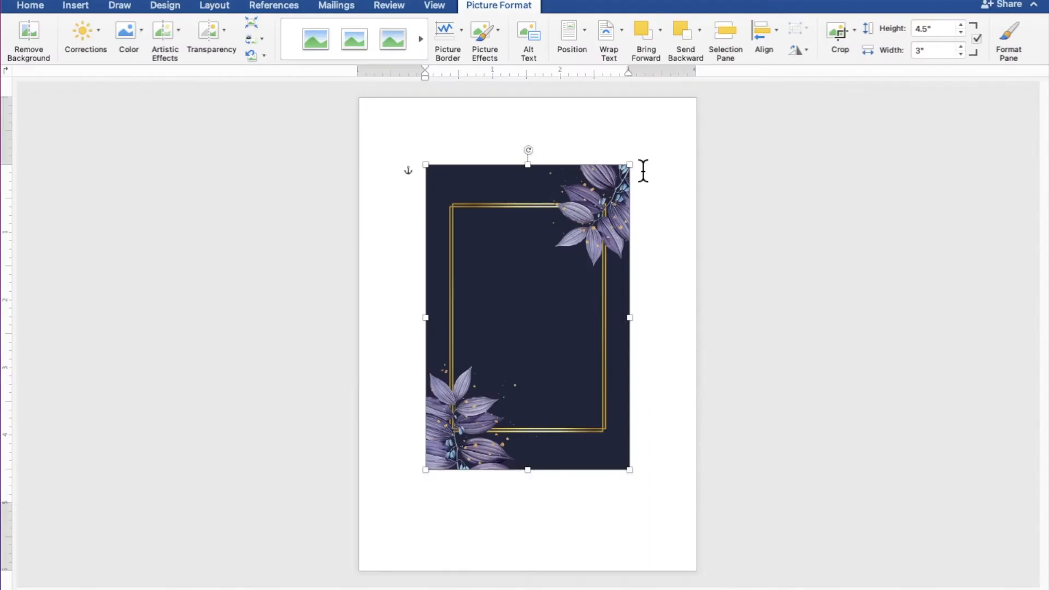
pyautogui.moveTo(622, 230); pyautogui.dragTo(551, 166)
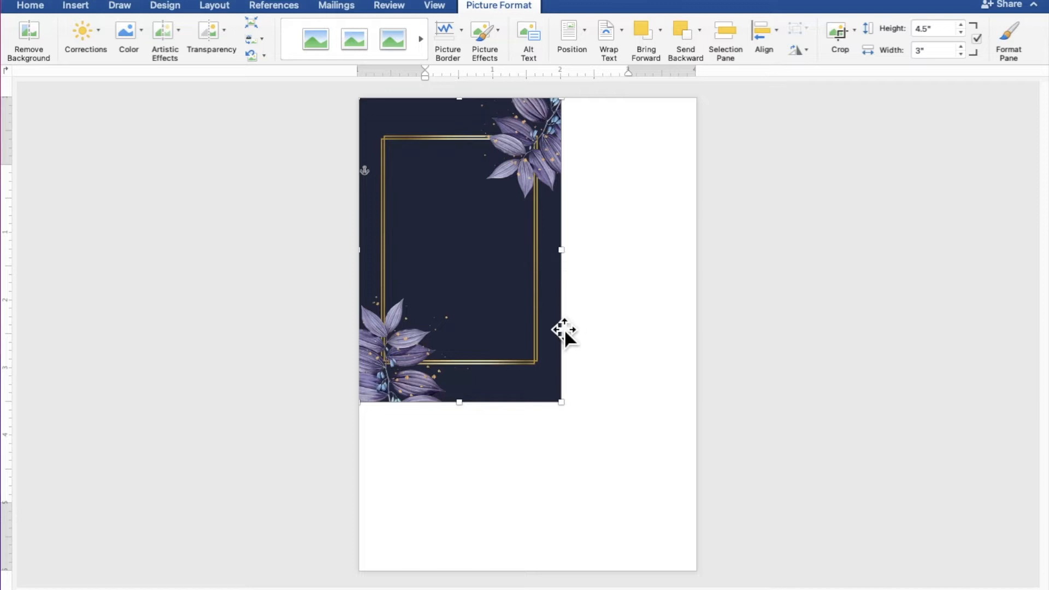
pyautogui.moveTo(563, 404); pyautogui.dragTo(707, 546)
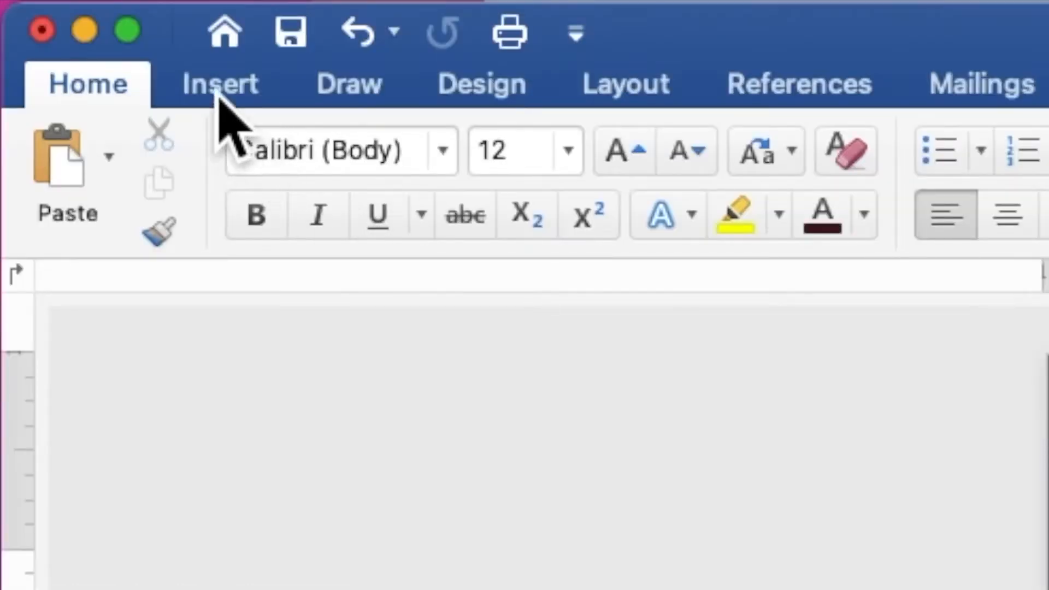
# Draw a rectangle about 4.03" wide and 3.95" high over the middle of the gold frame
pyautogui.click(219, 88)
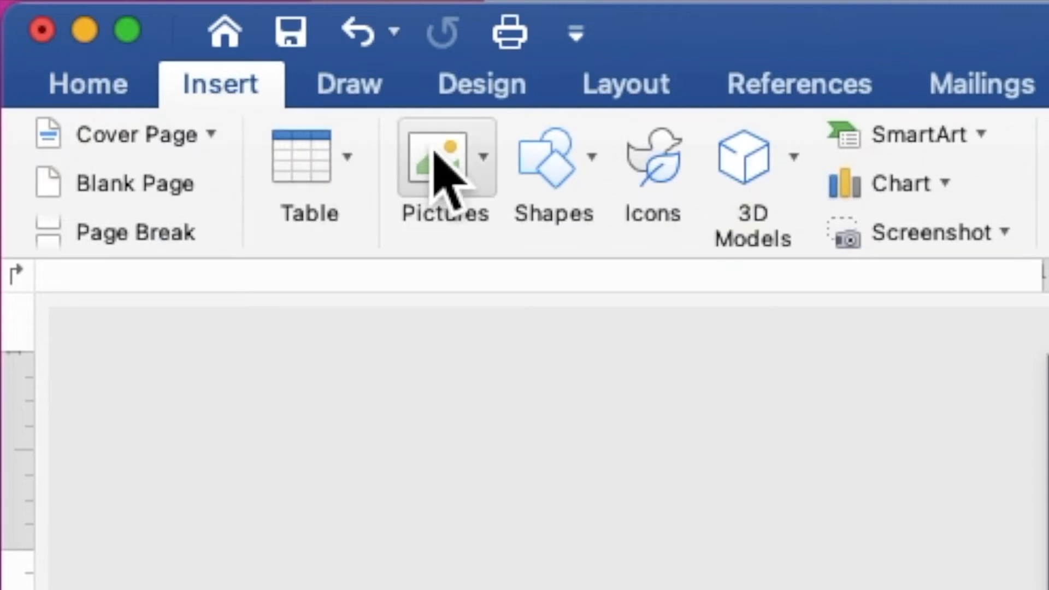
pyautogui.click(557, 170)
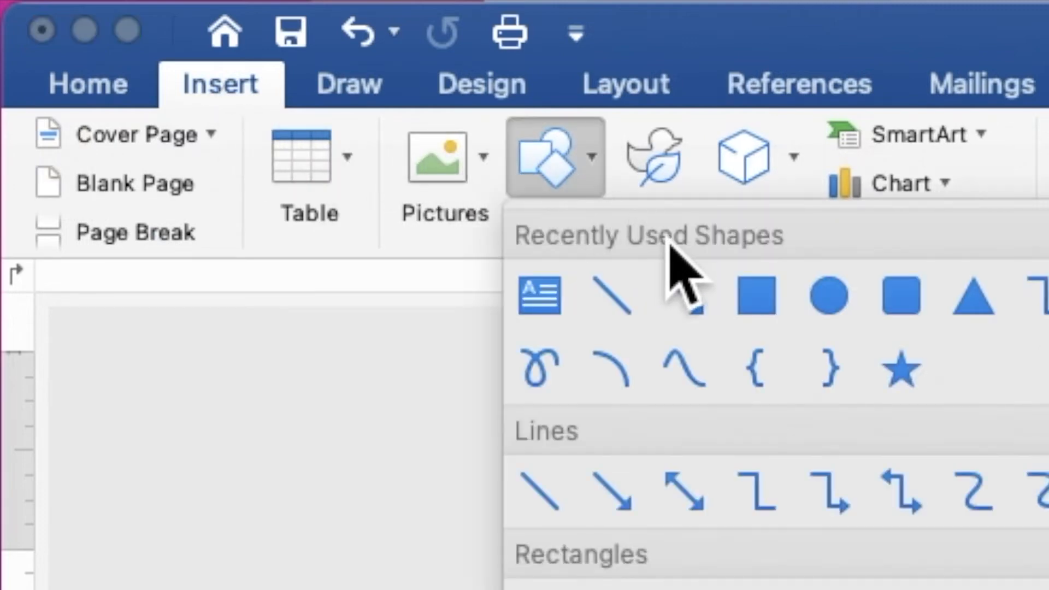
pyautogui.click(765, 317)
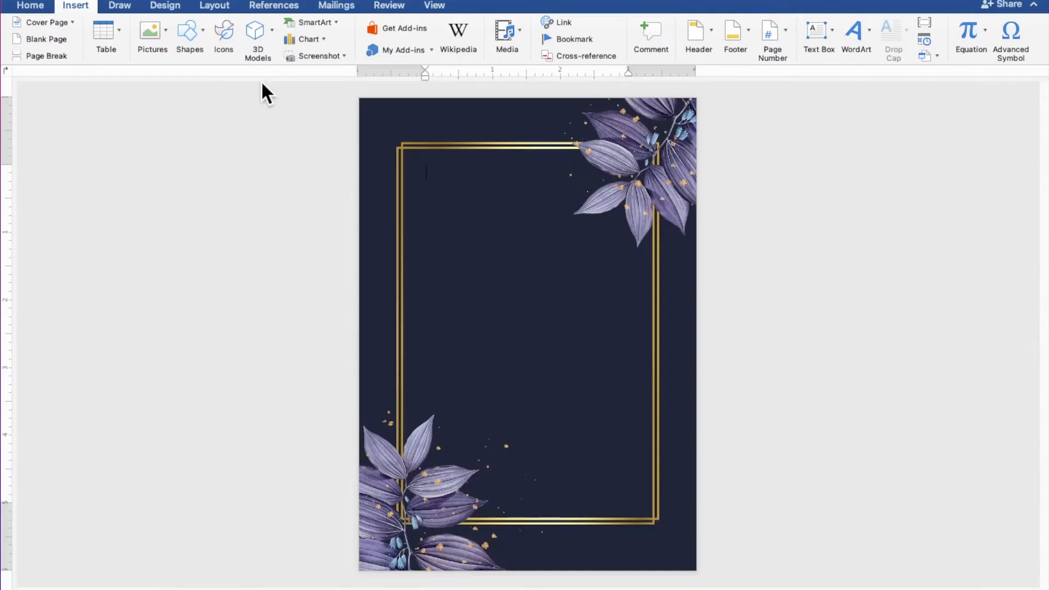
pyautogui.moveTo(390, 184)
pyautogui.mouseDown()
pyautogui.moveTo(494, 243)
pyautogui.moveTo(620, 352)
pyautogui.moveTo(676, 462)
pyautogui.mouseUp()
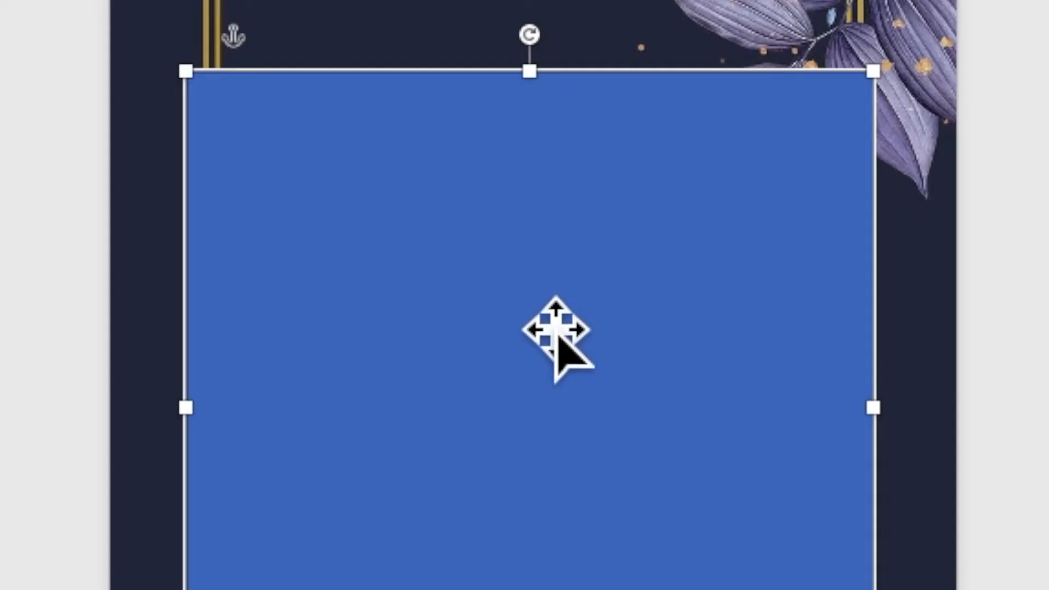
# Add text to the rectangle with the opening line "TOGETHER WITH THEIR FAMILIES", followed by a line break
pyautogui.rightClick(528, 280)
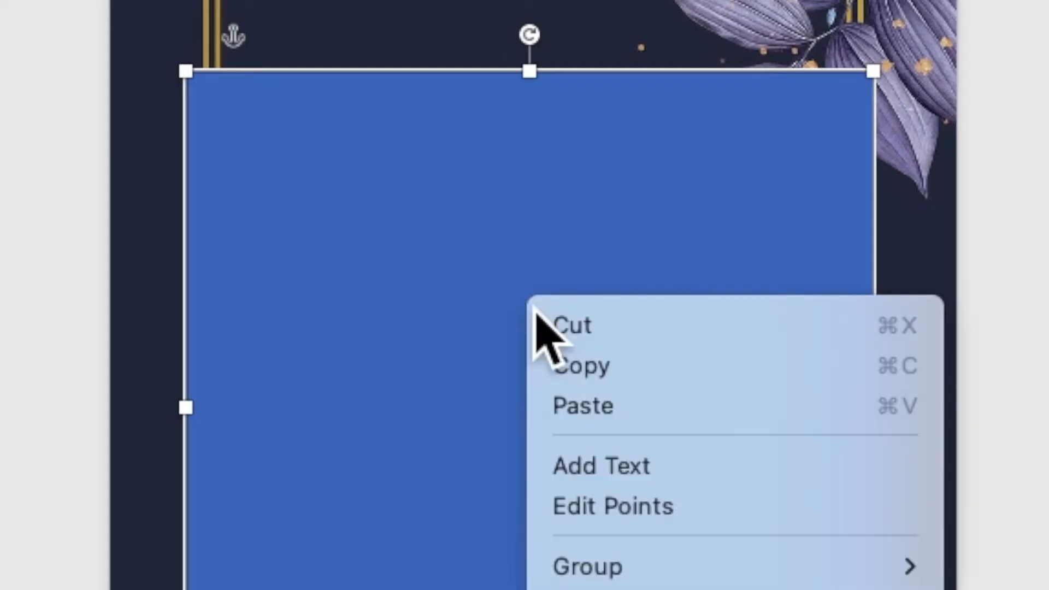
pyautogui.click(623, 469)
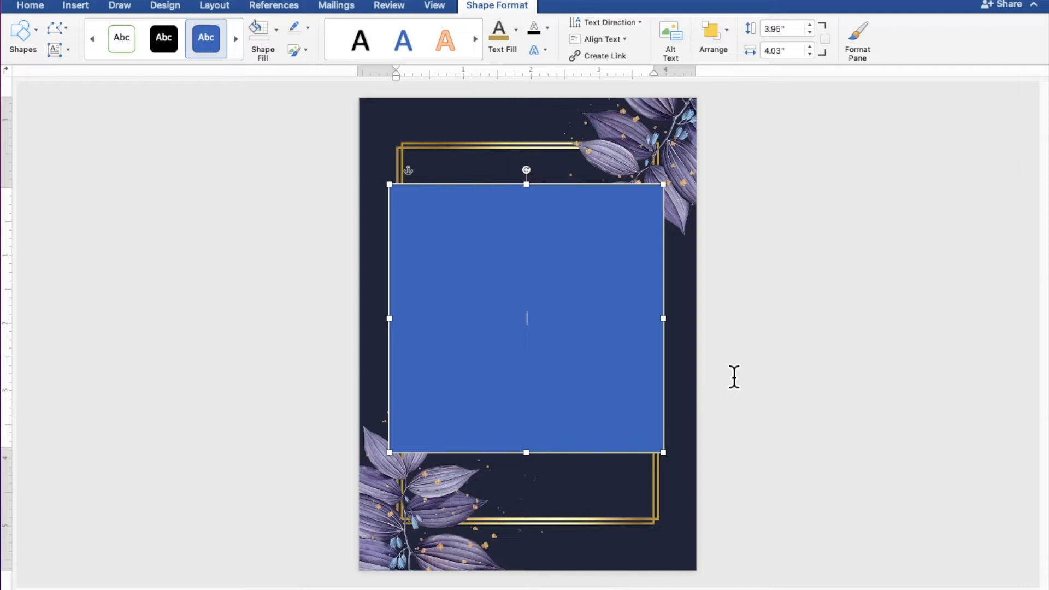
pyautogui.scroll(5, 734, 377)
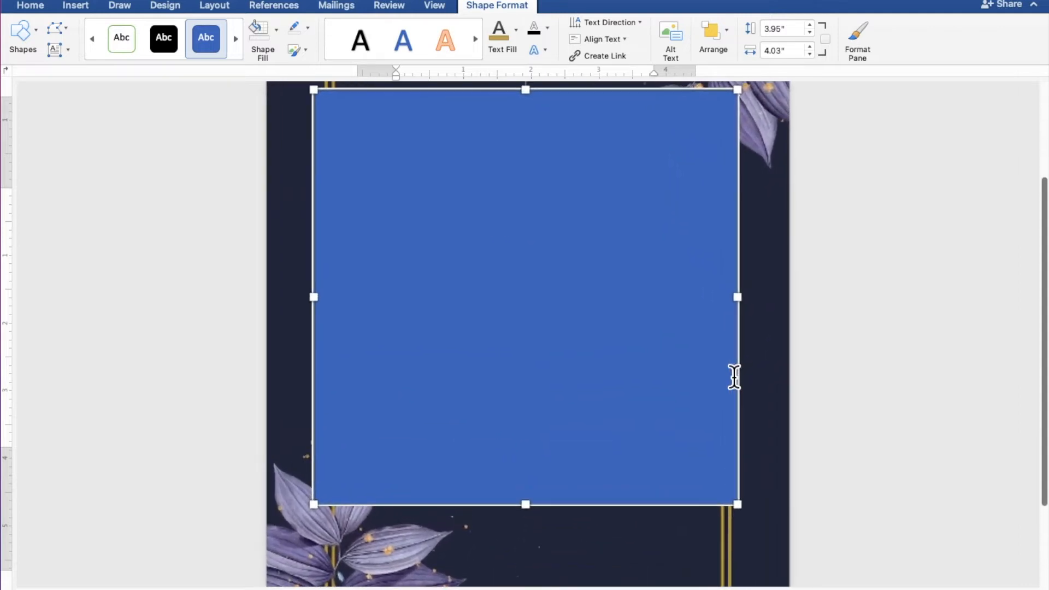
pyautogui.scroll(2, 734, 377)
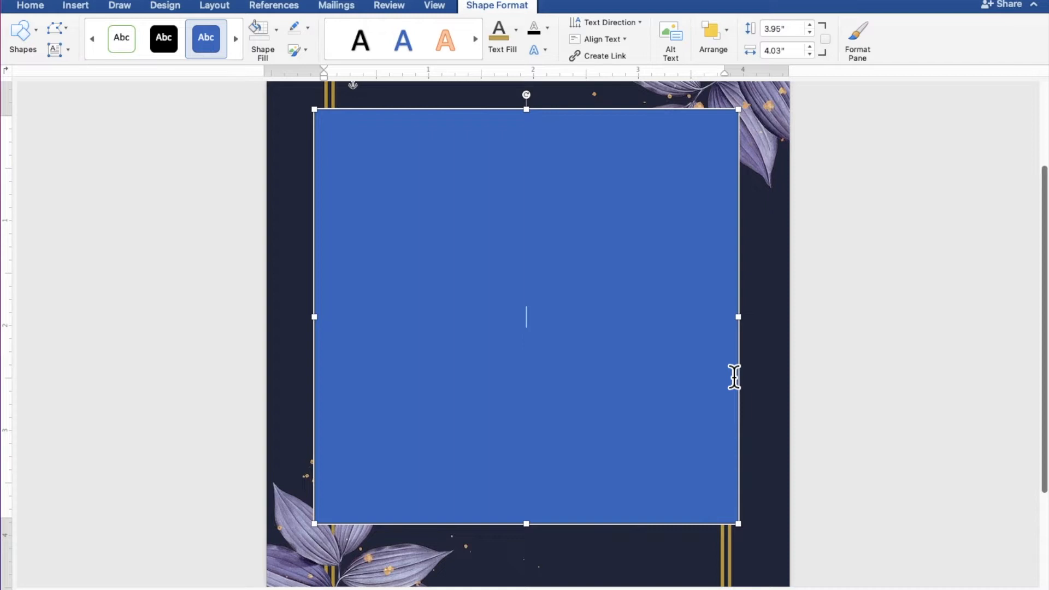
pyautogui.write('ETHE')
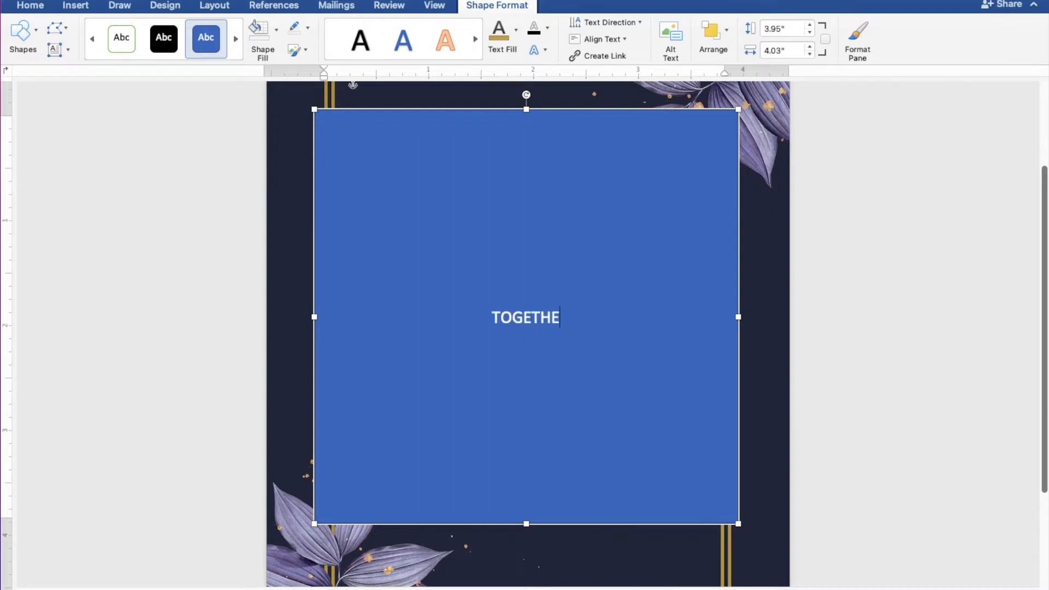
pyautogui.write('R W')
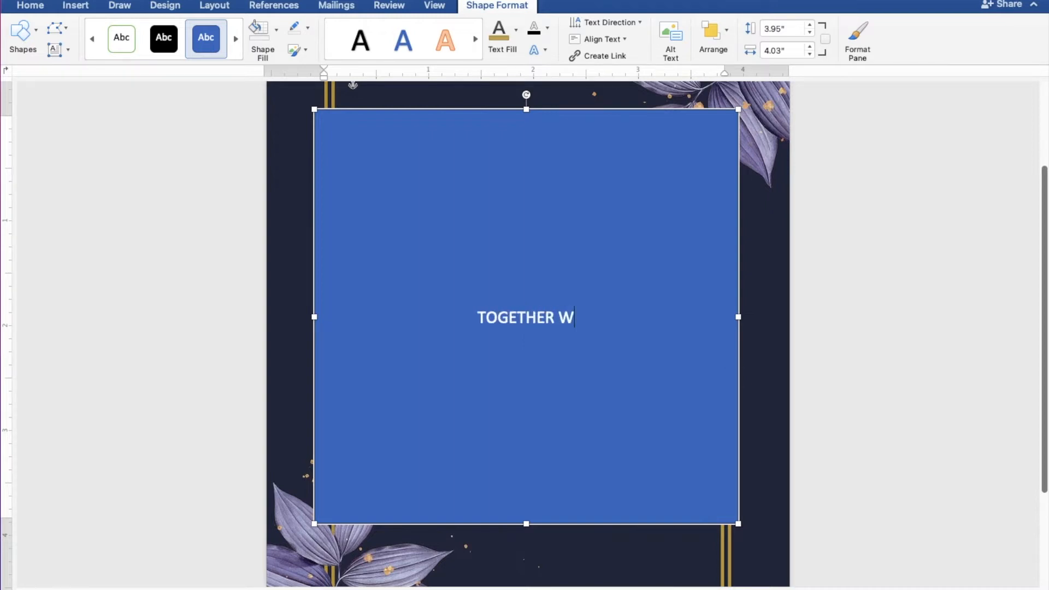
pyautogui.write('ITH THEIR FAMILIES')
pyautogui.press('Return')
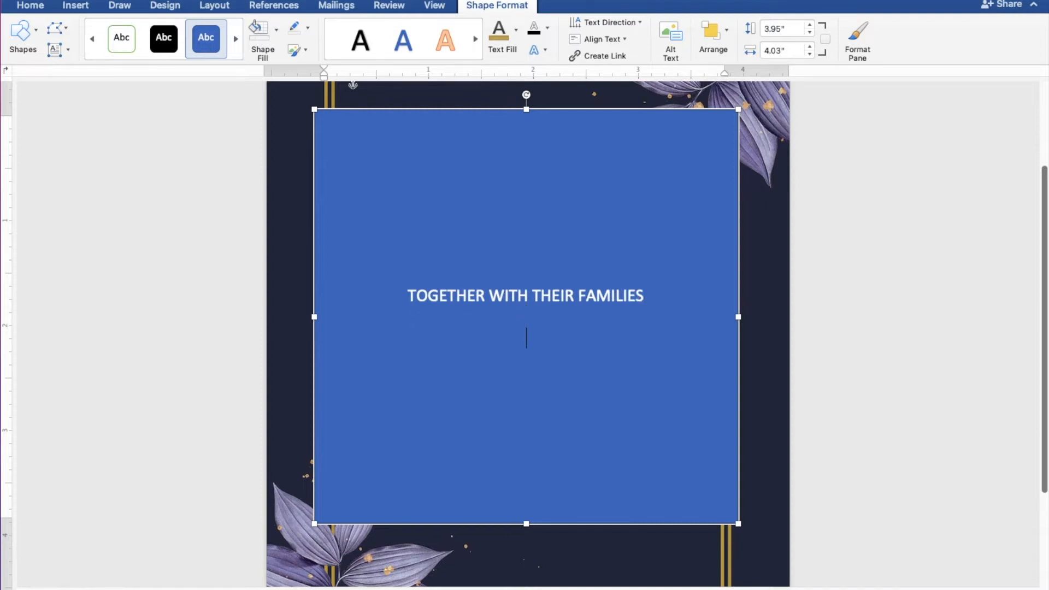
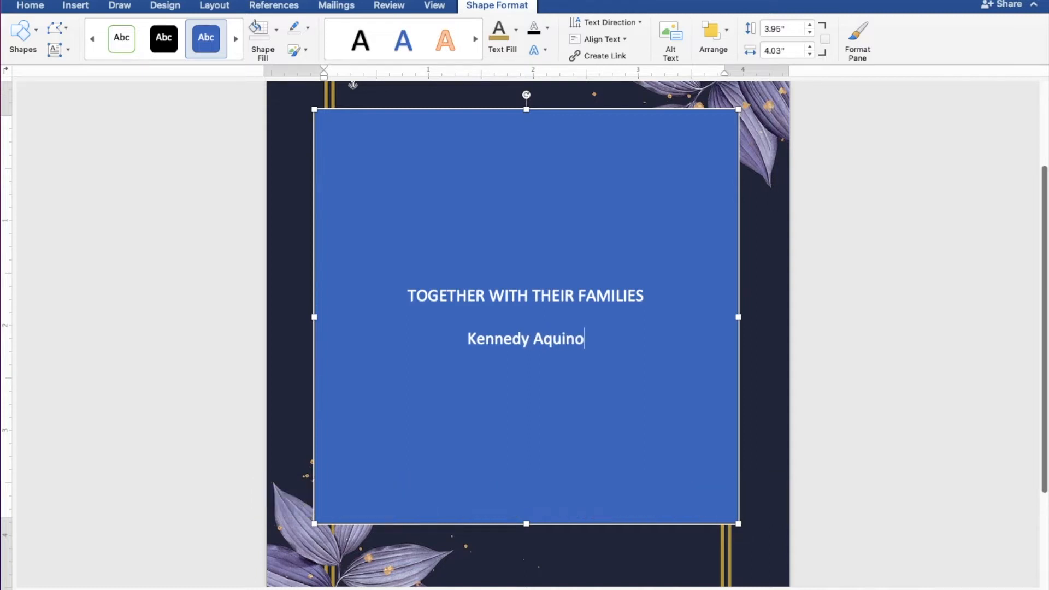
# Enter the groom's full name below the opening line, followed by "AND" on its own line
pyautogui.press('Return')
pyautogui.write('AND')
pyautogui.press('Return')
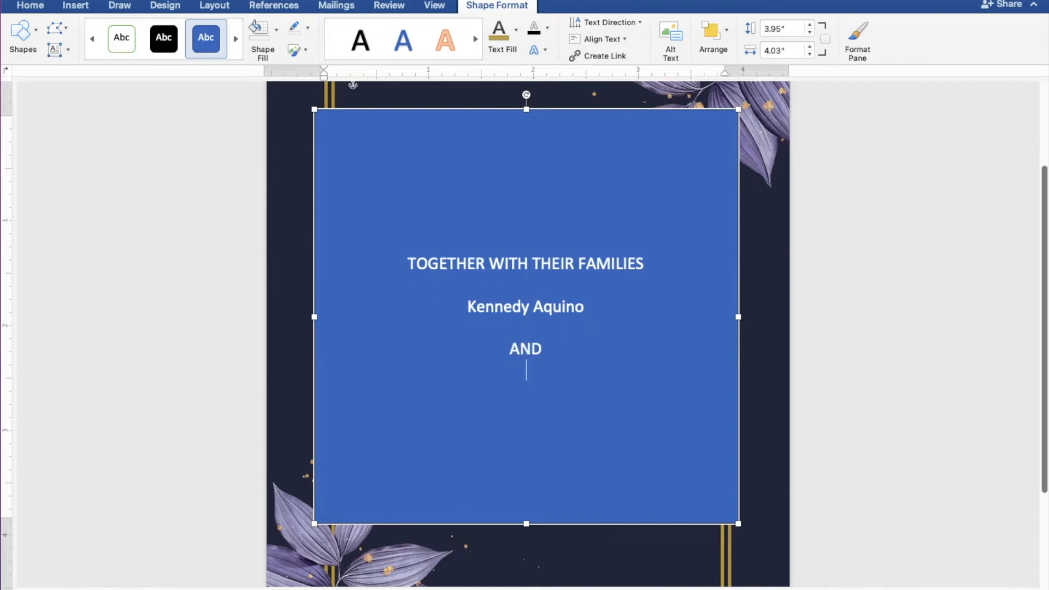
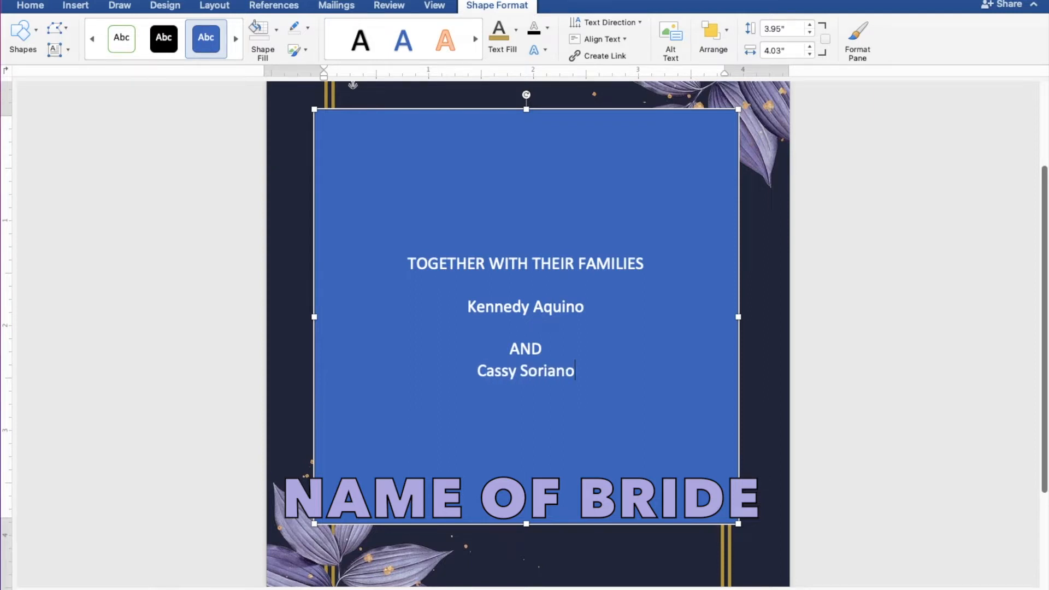
# Enter the bride's full name on the line under "AND" and leave blank lines below it
pyautogui.press('Return')
pyautogui.press('Return')
pyautogui.press('Return')
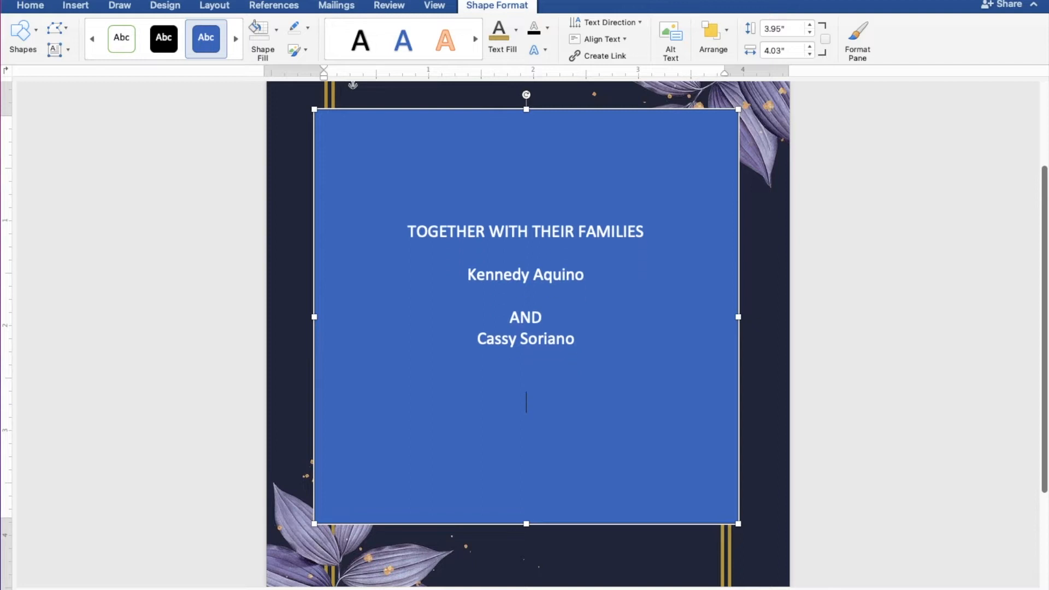
# Enter the line "REQUEST THE PLEASURE OF YOUR PRESENCE" below the couple's names, followed by a line break
pyautogui.write('REQUES')
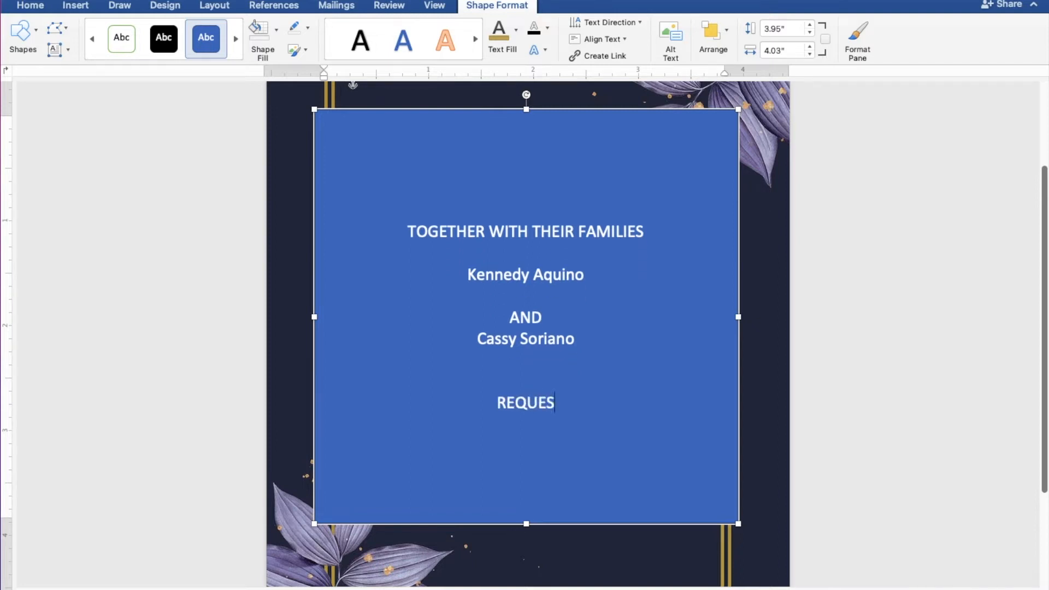
pyautogui.write('T THE')
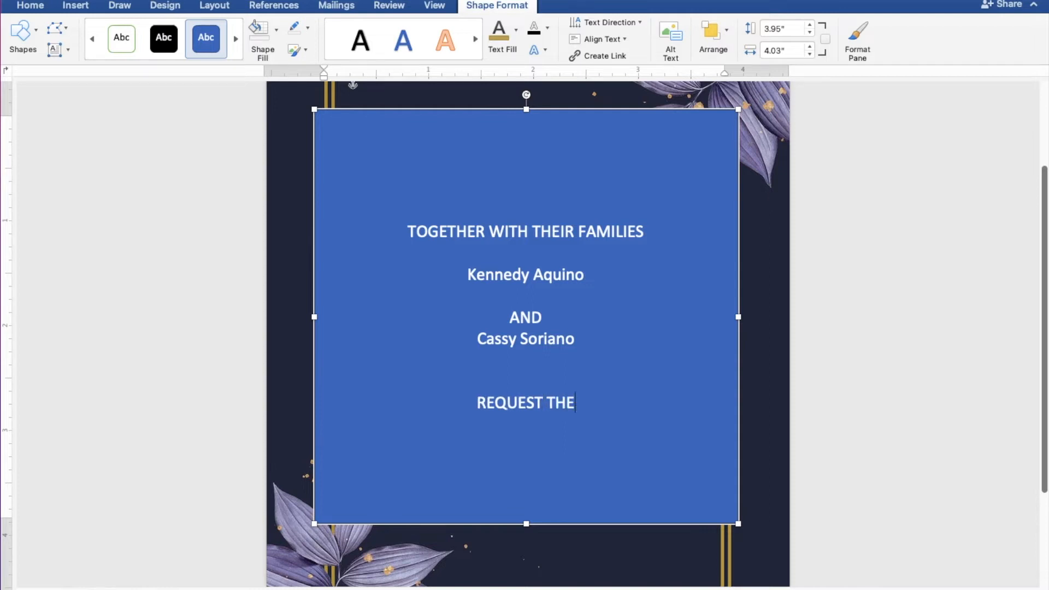
pyautogui.write(' PLEA')
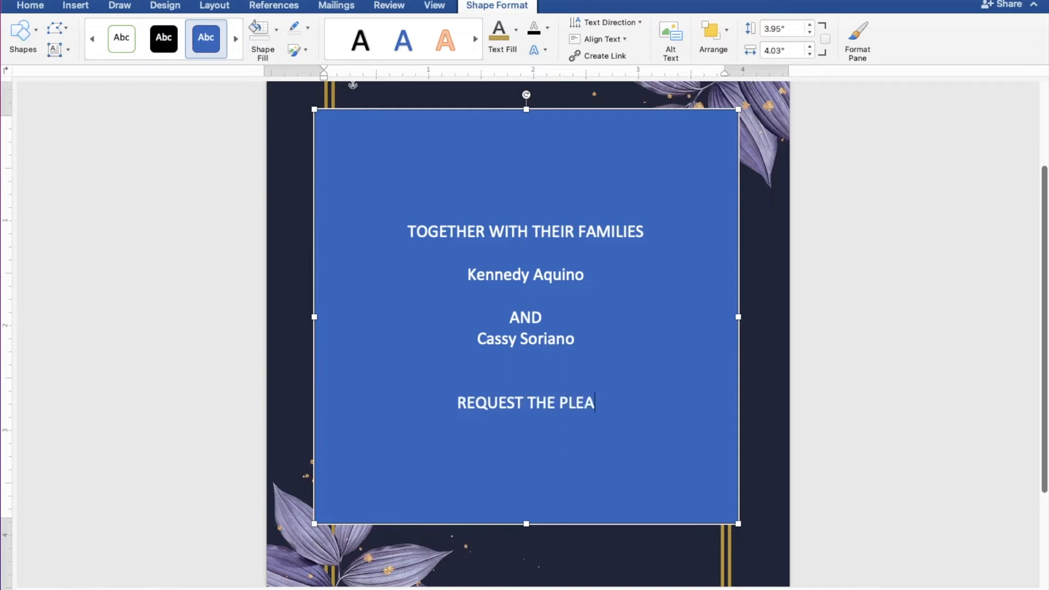
pyautogui.write('SURE OF Y')
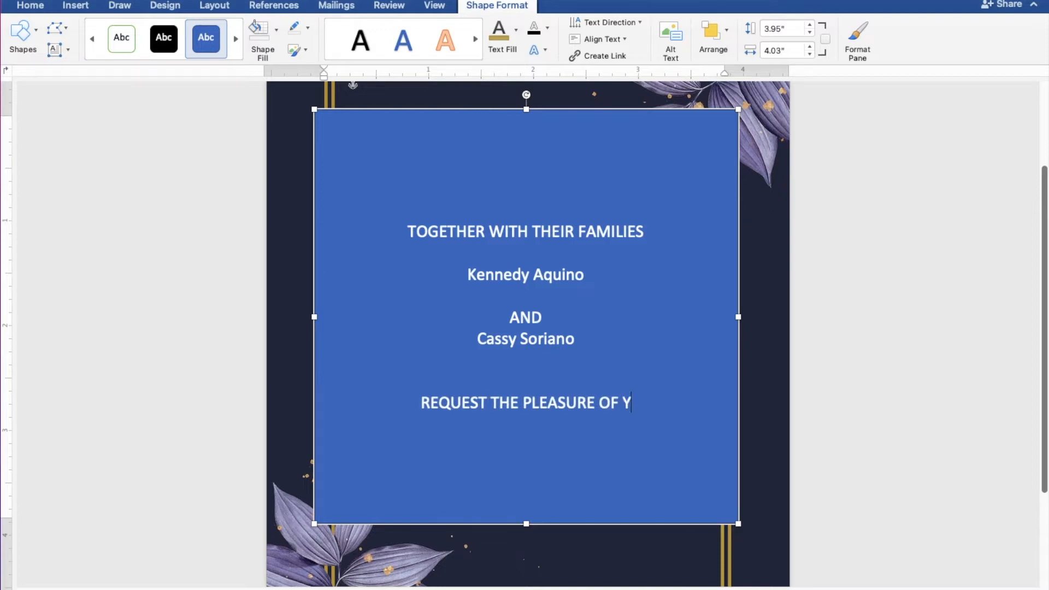
pyautogui.write('OUR PR')
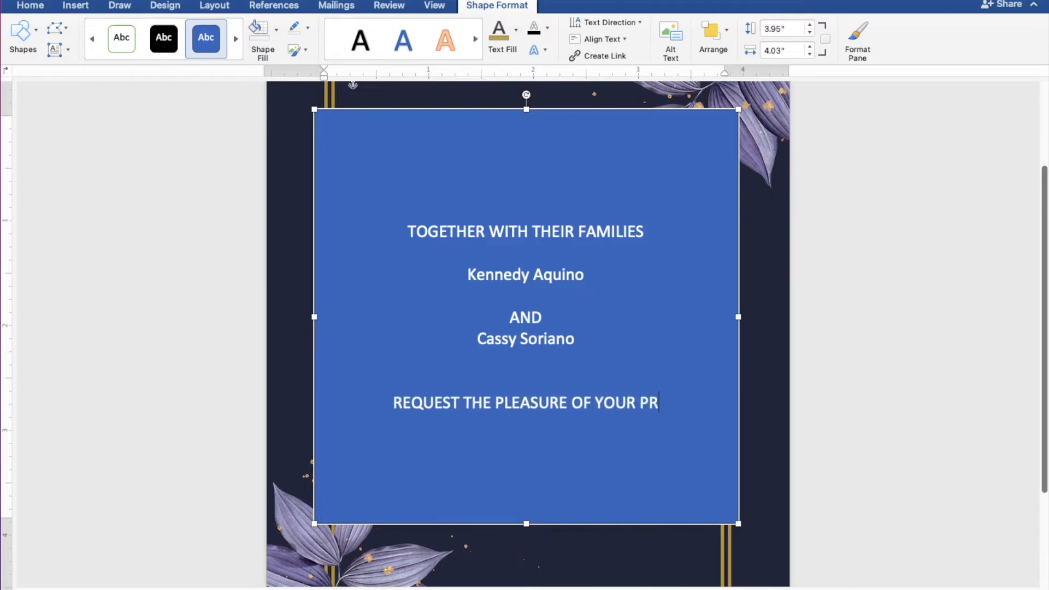
pyautogui.write('ESENCE')
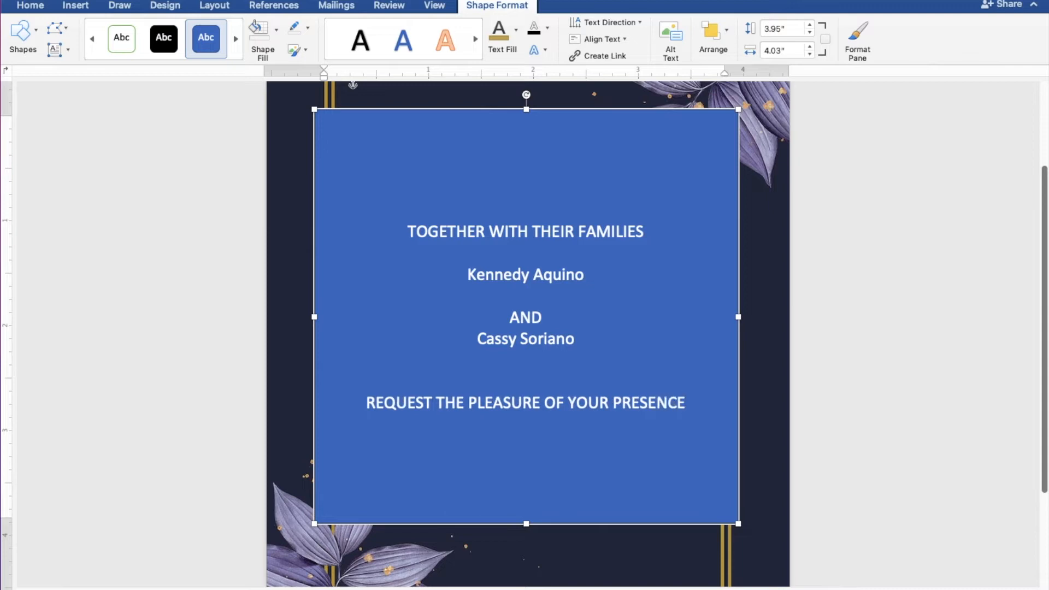
pyautogui.press('Return')
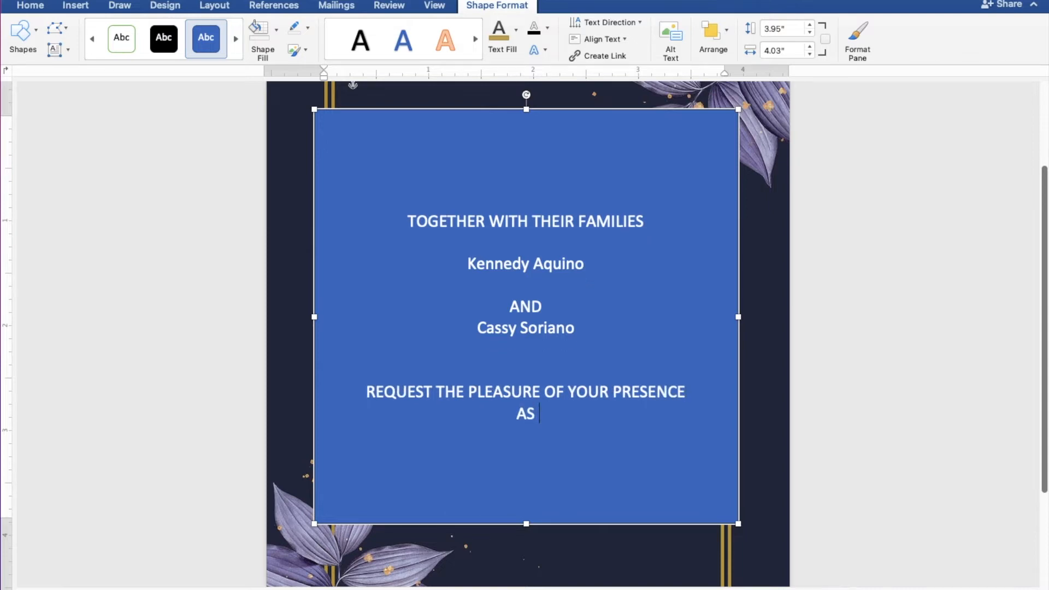
# Add the line "AS THEY JOYFULLY UNITE IN MARRIAGE" and leave a blank line below it
pyautogui.write('AS THEY JOY')
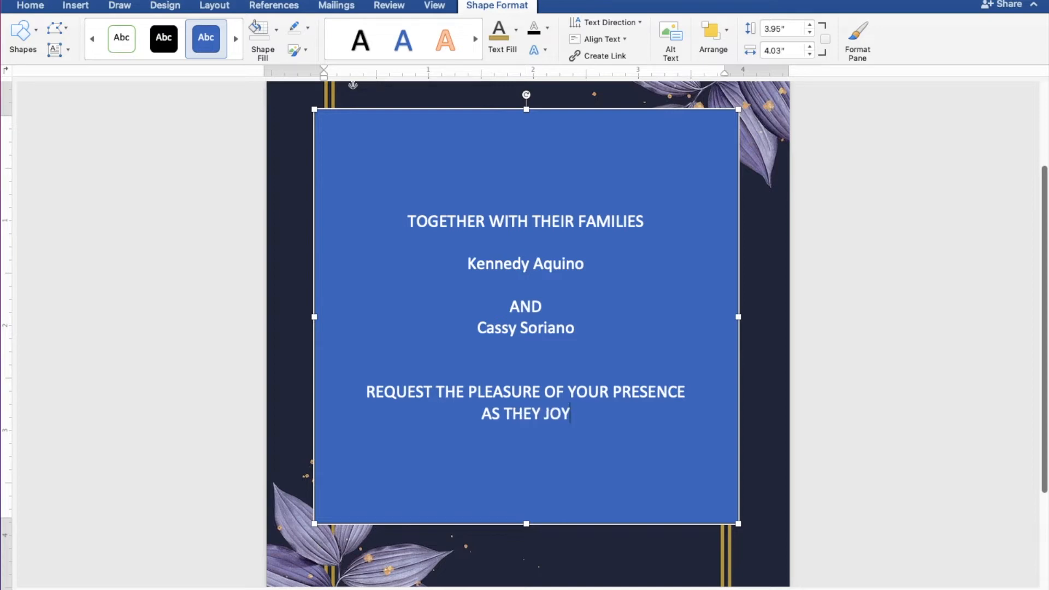
pyautogui.write('FULLY')
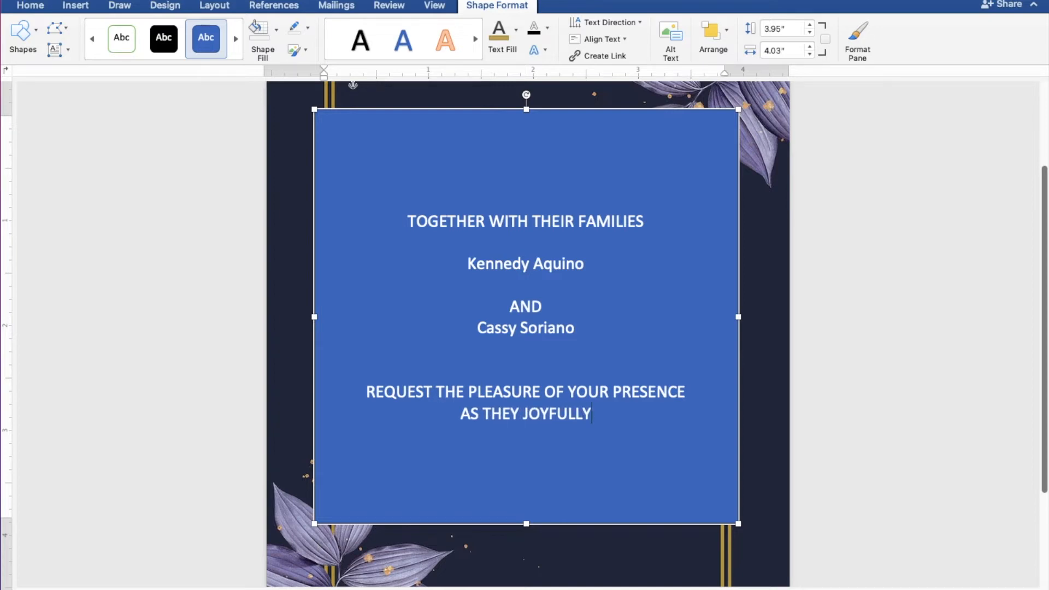
pyautogui.write(' UNITE')
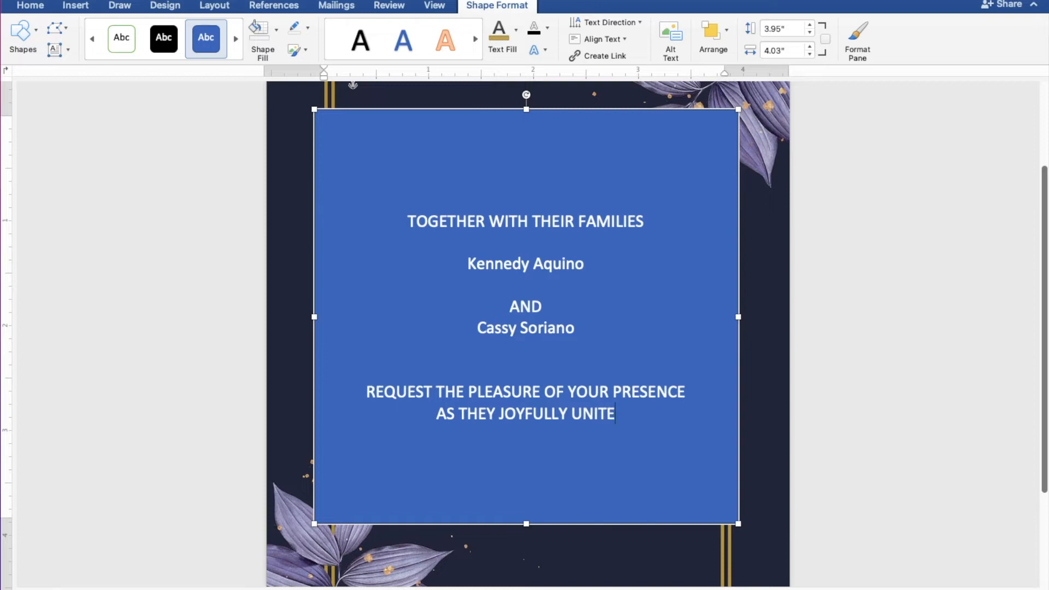
pyautogui.write(' IN M')
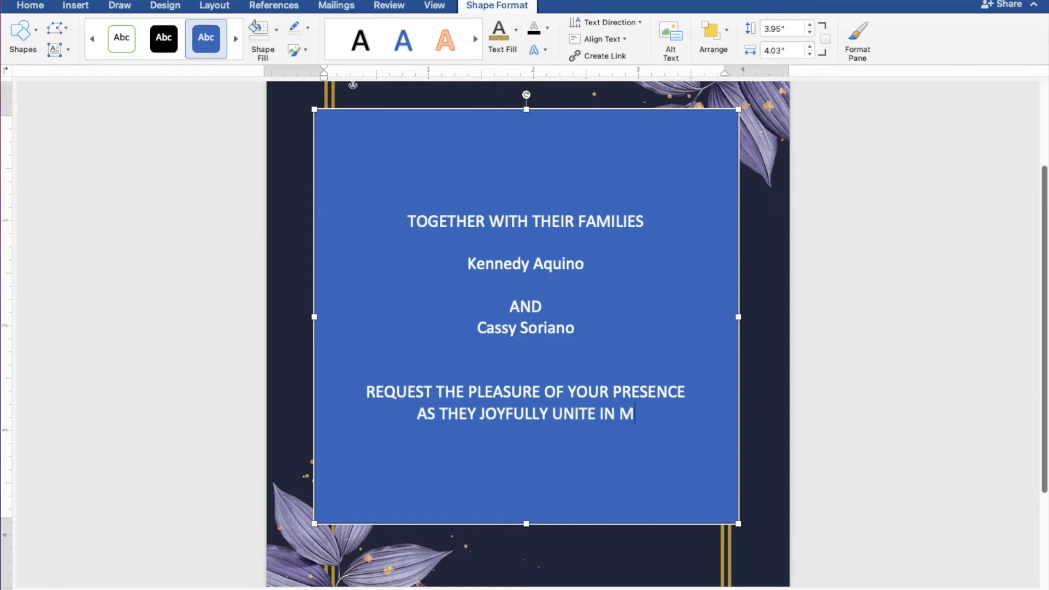
pyautogui.write('ARRIAGE')
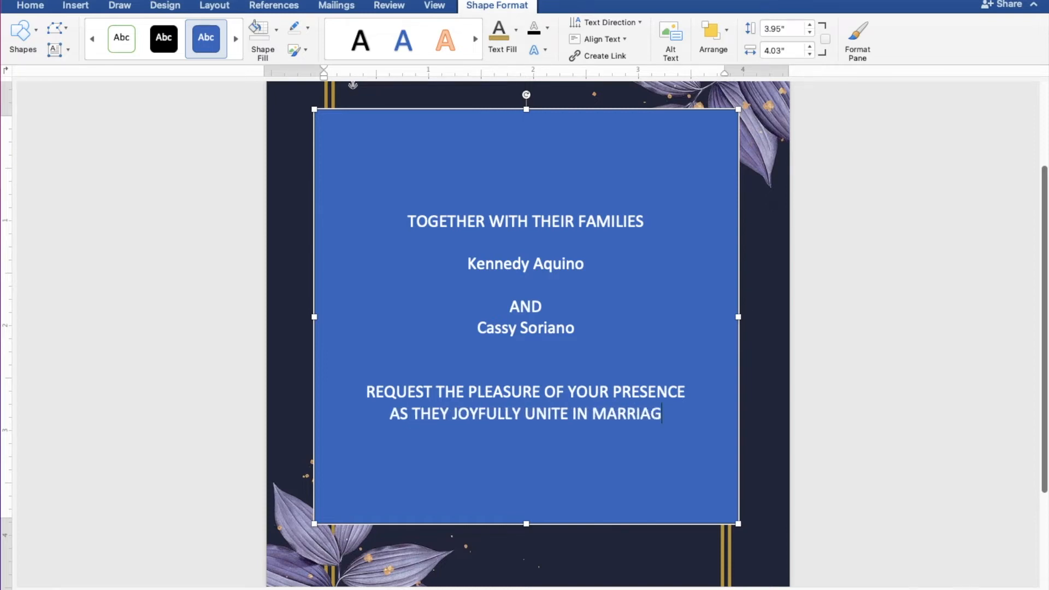
pyautogui.press('Return')
pyautogui.press('Return')
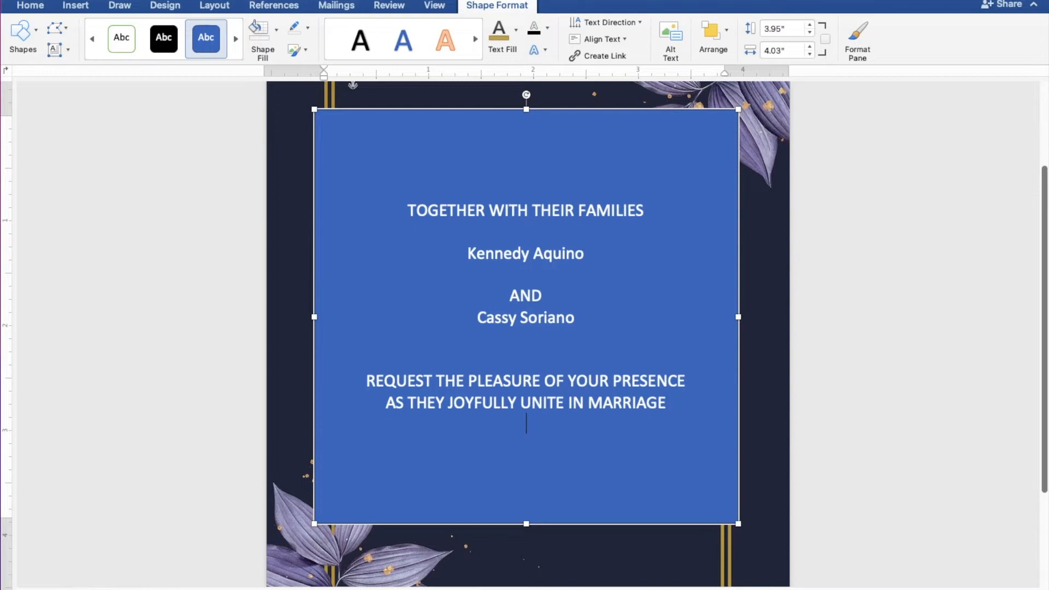
# Enter the wedding day "SUNDAY" and the date "DECEMBER 25, 2022" on separate lines, followed by a line break
pyautogui.write('SUNDAY')
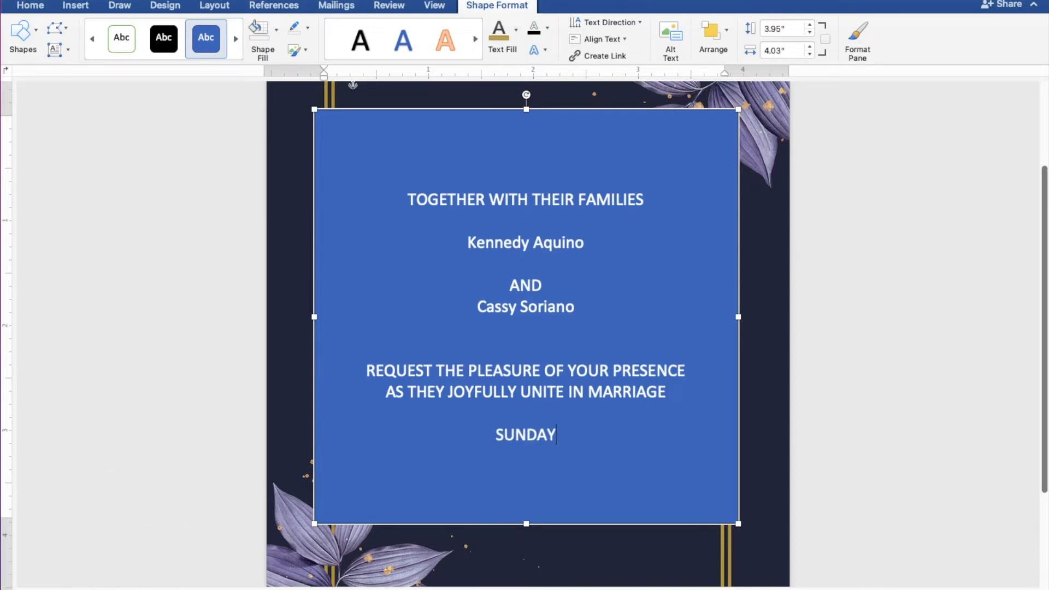
pyautogui.press('Return')
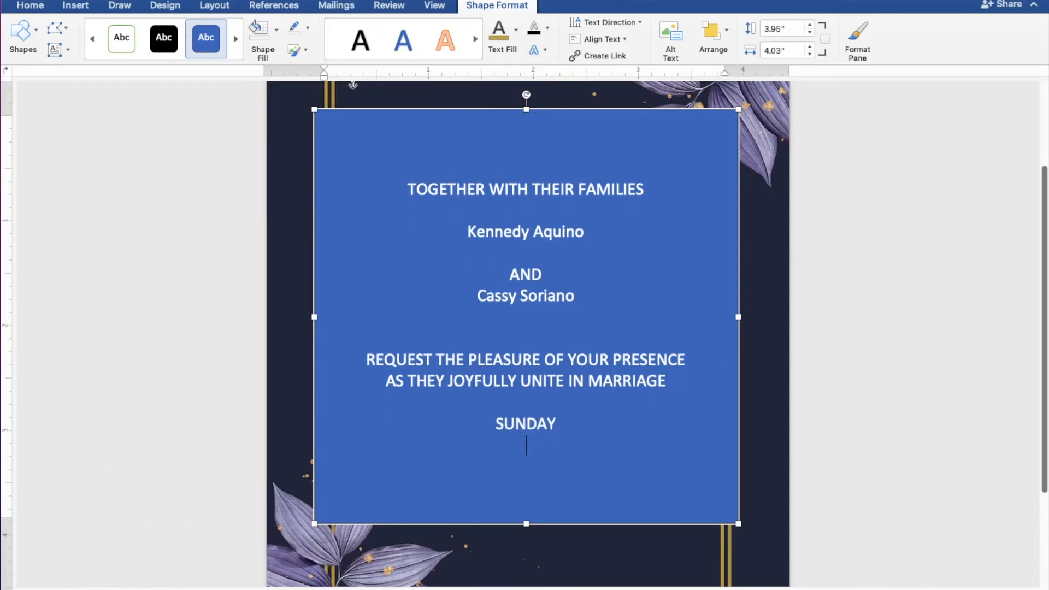
pyautogui.write('DEC')
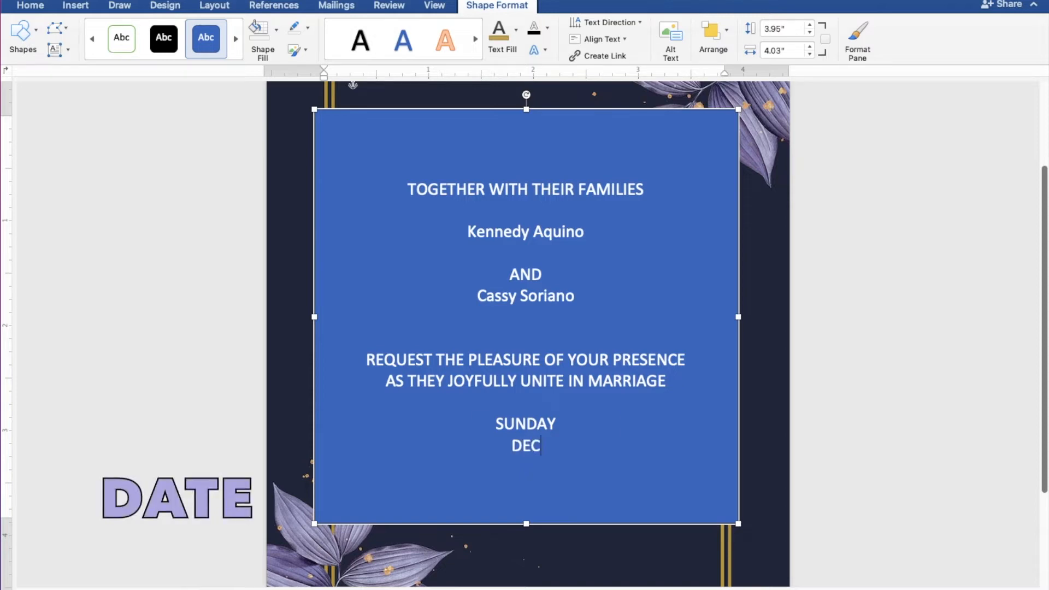
pyautogui.write('EMBER ')
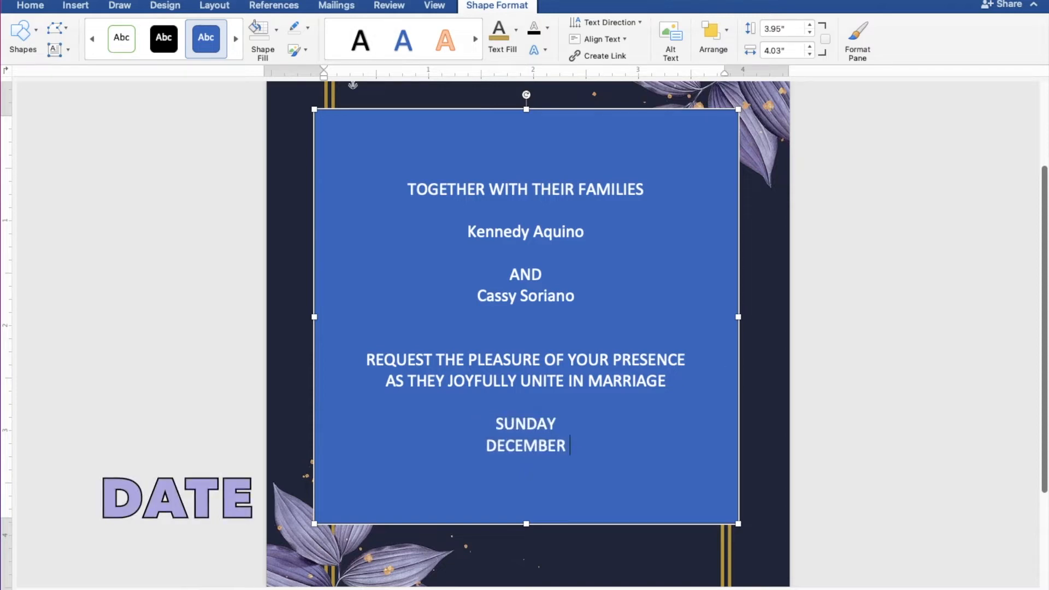
pyautogui.write('25,')
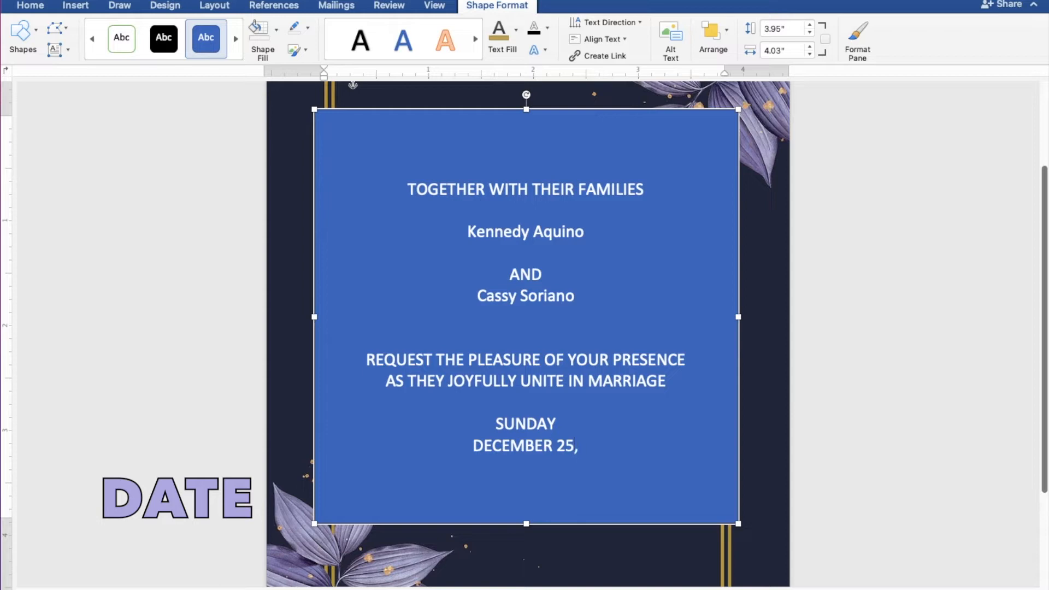
pyautogui.write(' 2022')
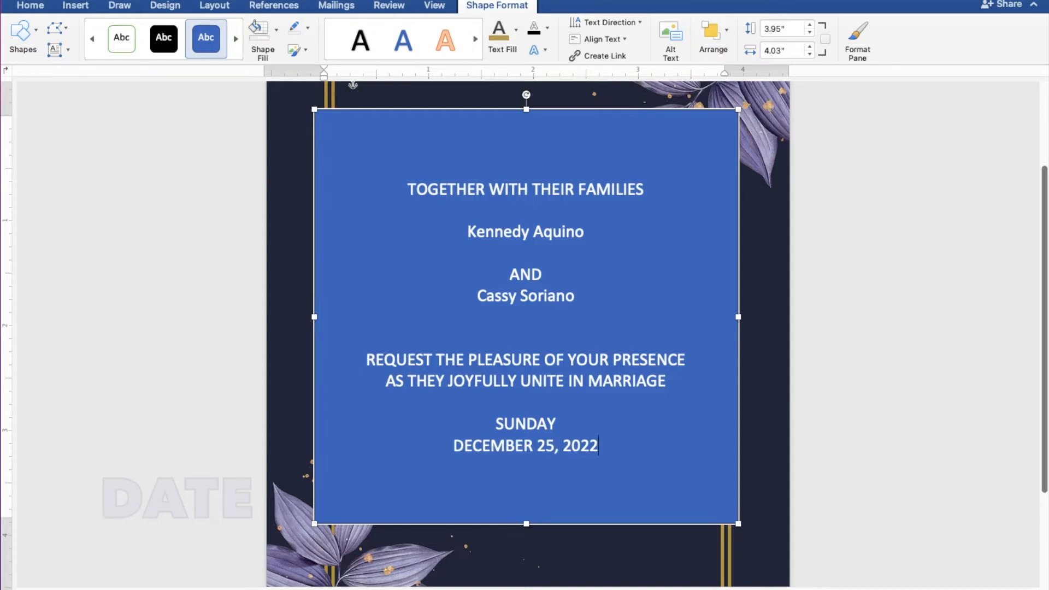
pyautogui.press('Return')
# Add the ceremony time "10:00 IN THE MORNING" under the date, followed by a line break
pyautogui.write('1')
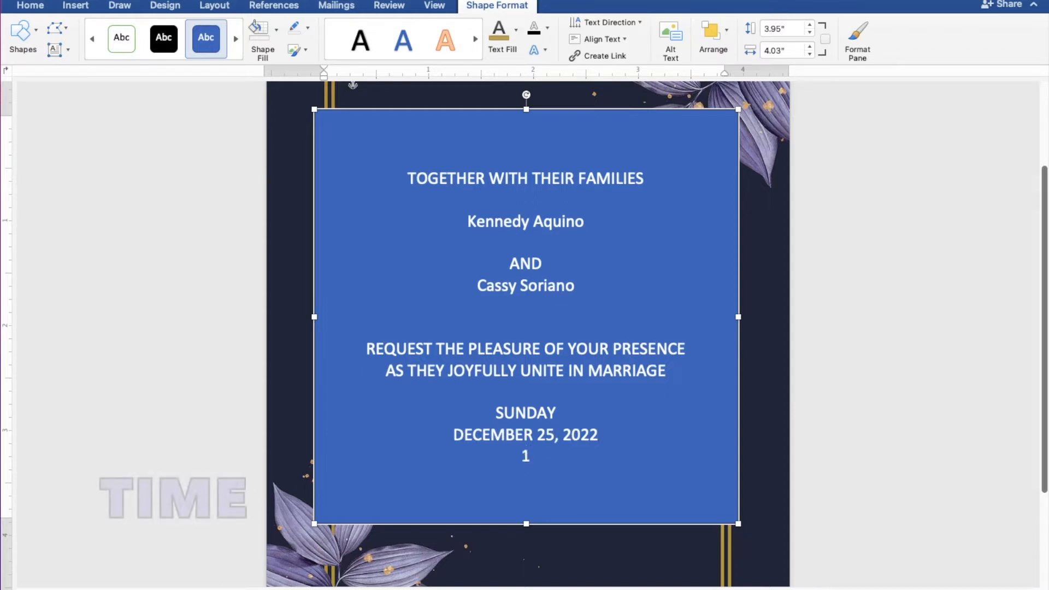
pyautogui.write('0:00 IN')
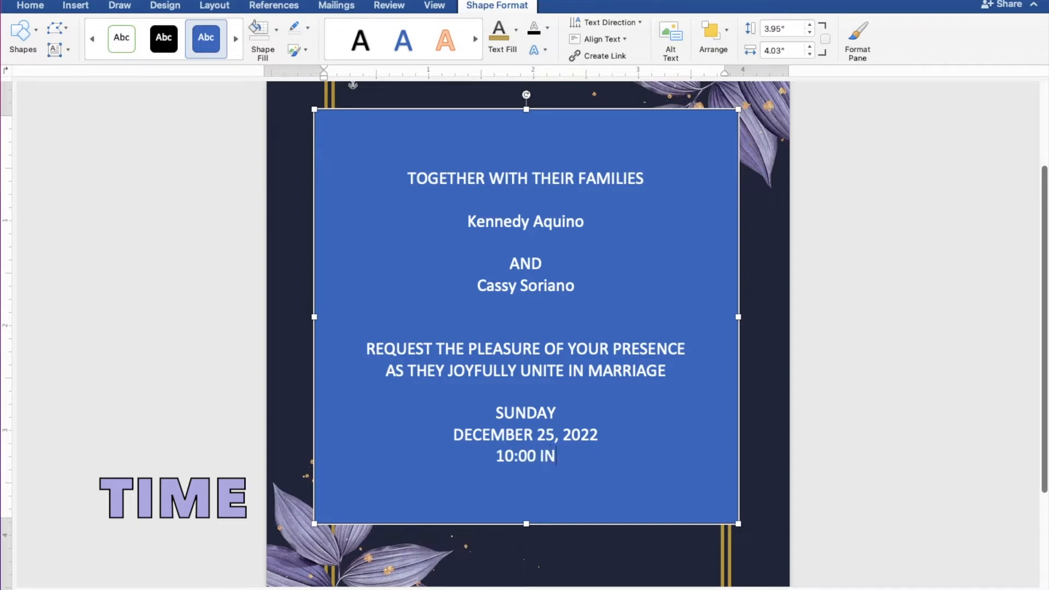
pyautogui.write(' THE MORNING')
pyautogui.press('Return')
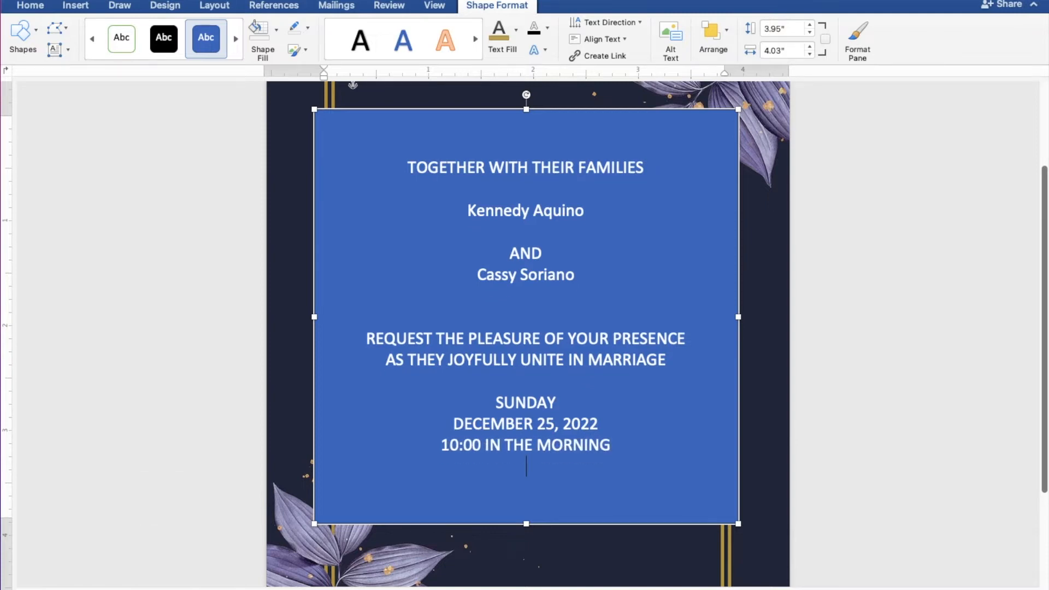
# Enter the church name "ST. THOMAS AQUINAS PARISH CHURCH" below the ceremony time, followed by a line break
pyautogui.write('ST.')
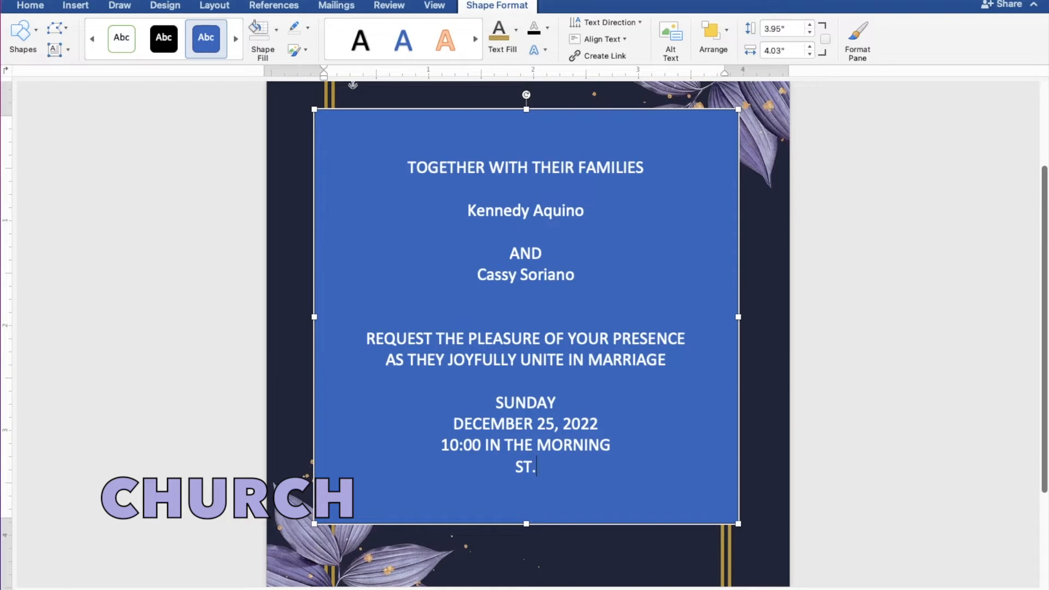
pyautogui.write(' THOM')
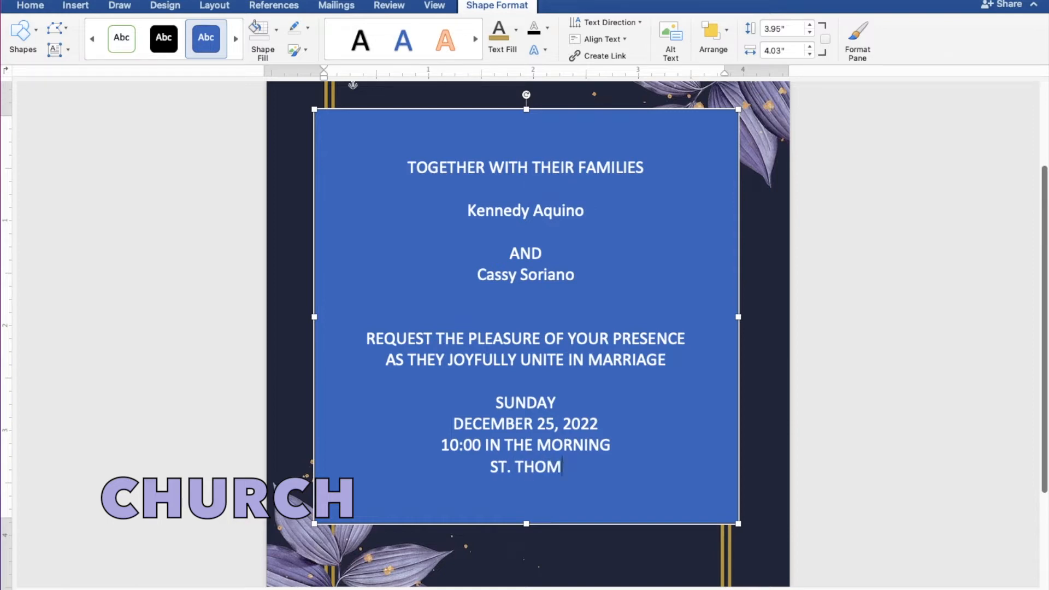
pyautogui.write('AS AQ')
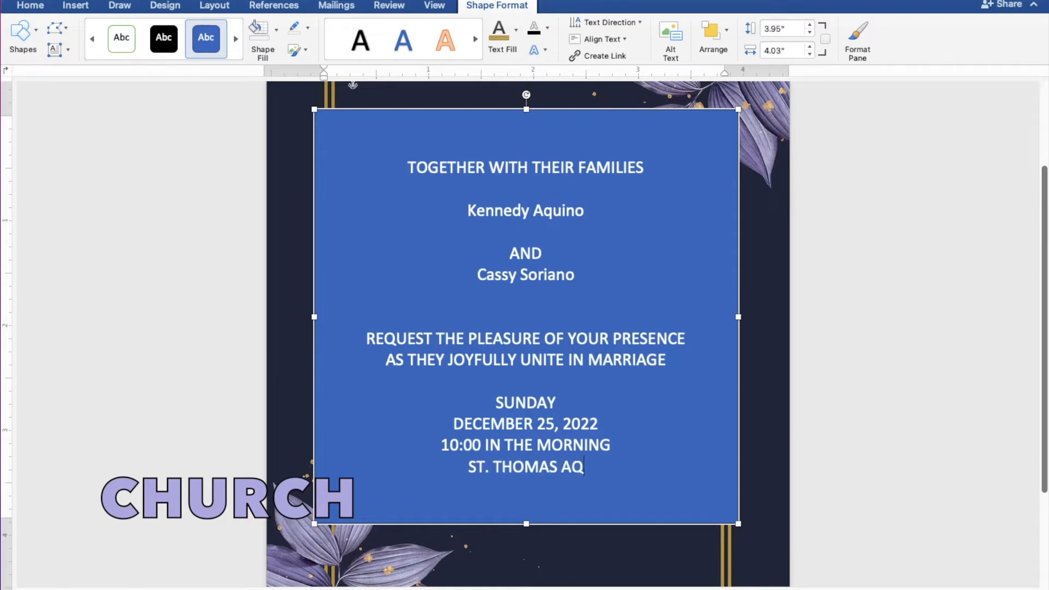
pyautogui.write('UINAS ')
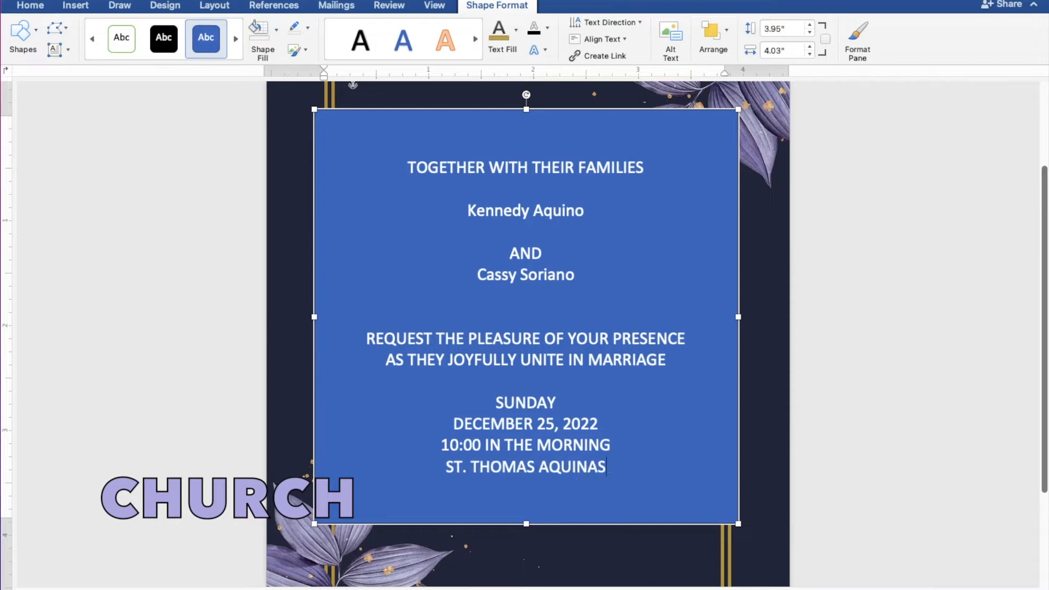
pyautogui.write('P')
pyautogui.write('I')
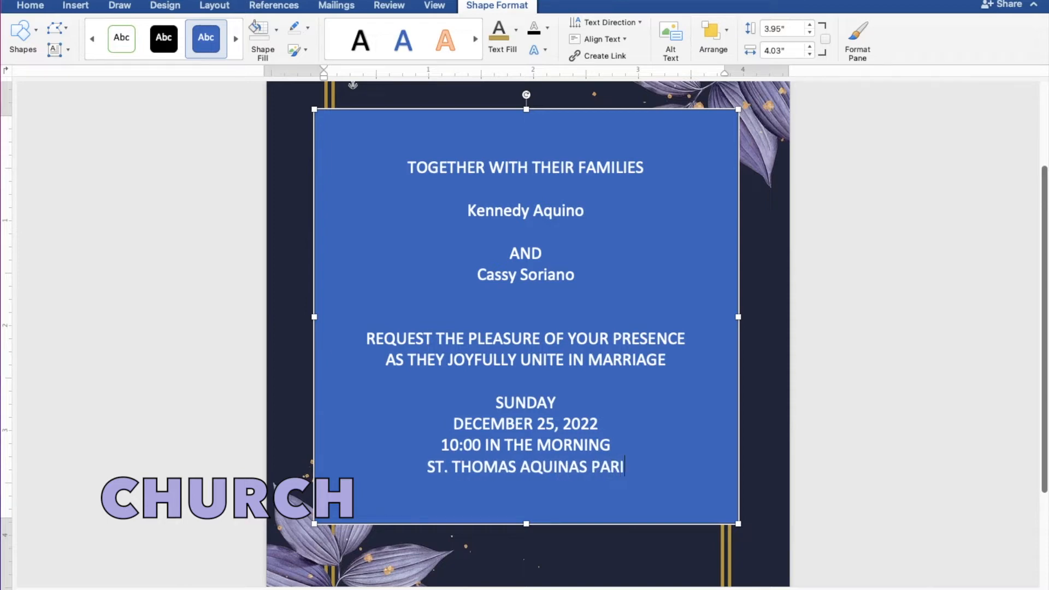
pyautogui.write('SH CH')
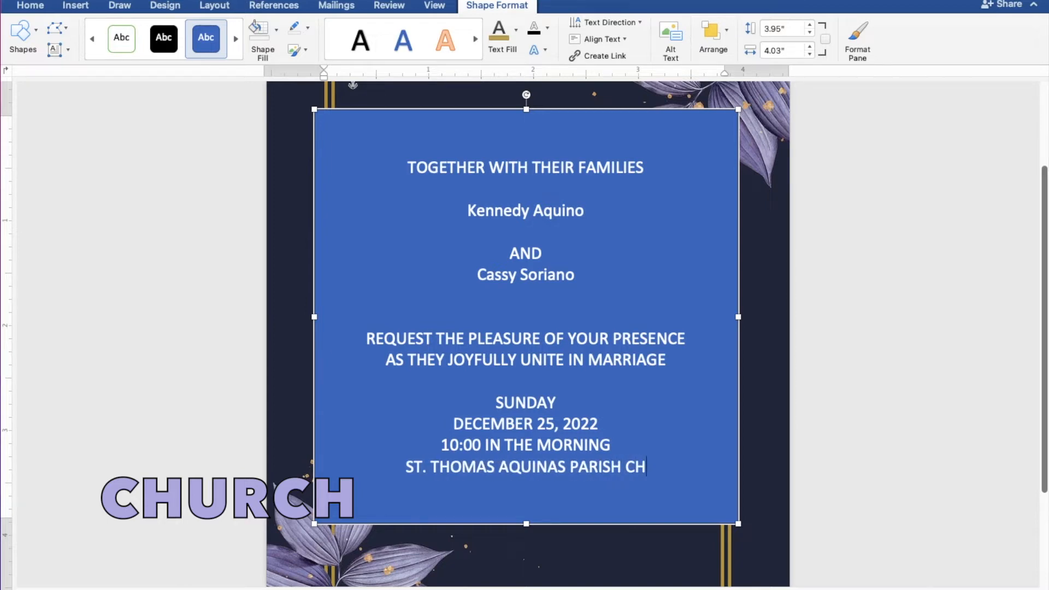
pyautogui.write('URCH')
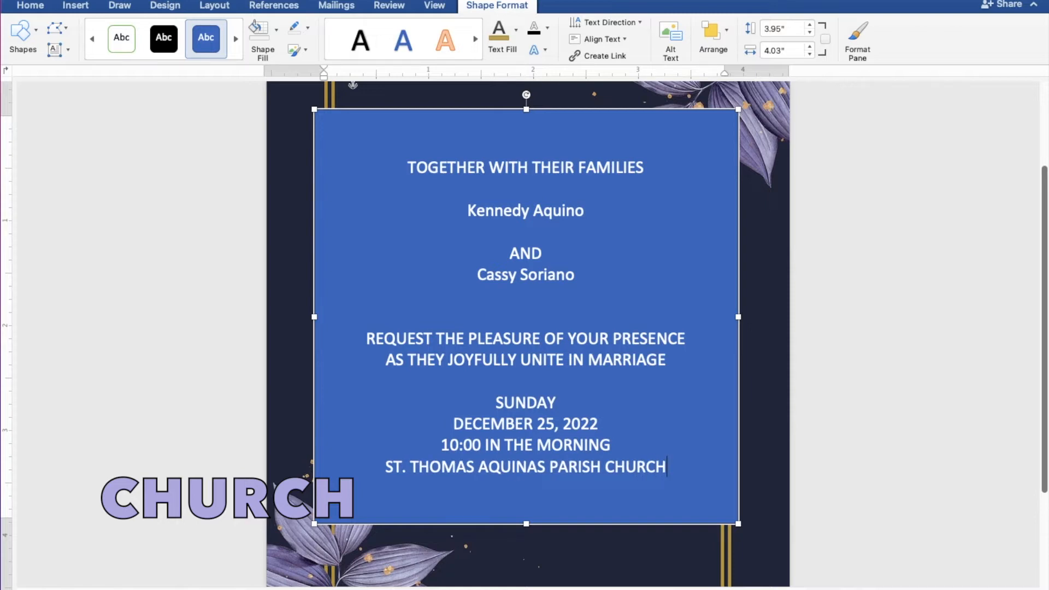
pyautogui.press('Return')
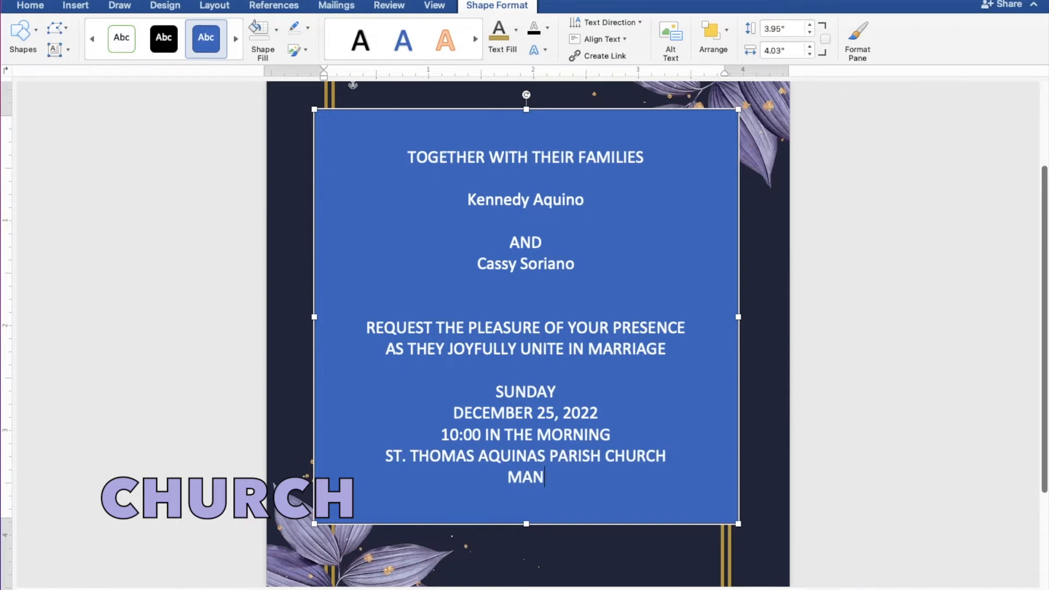
# Add the church location "MANGALDAN, PANGASINAN" under the church name and leave a blank line below it
pyautogui.write('MANGALDAN, P')
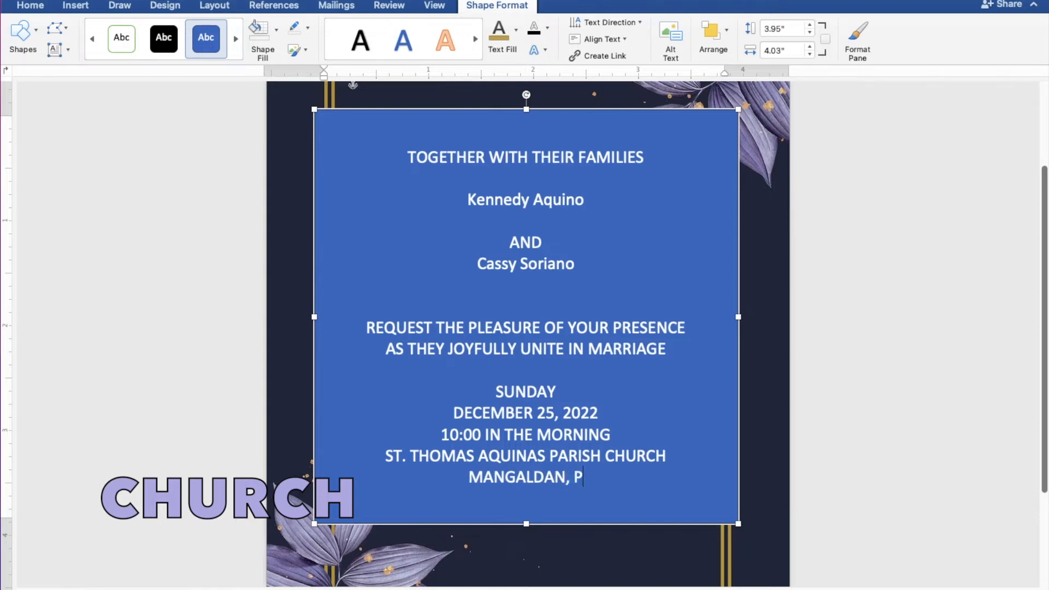
pyautogui.write('ANGASINAN')
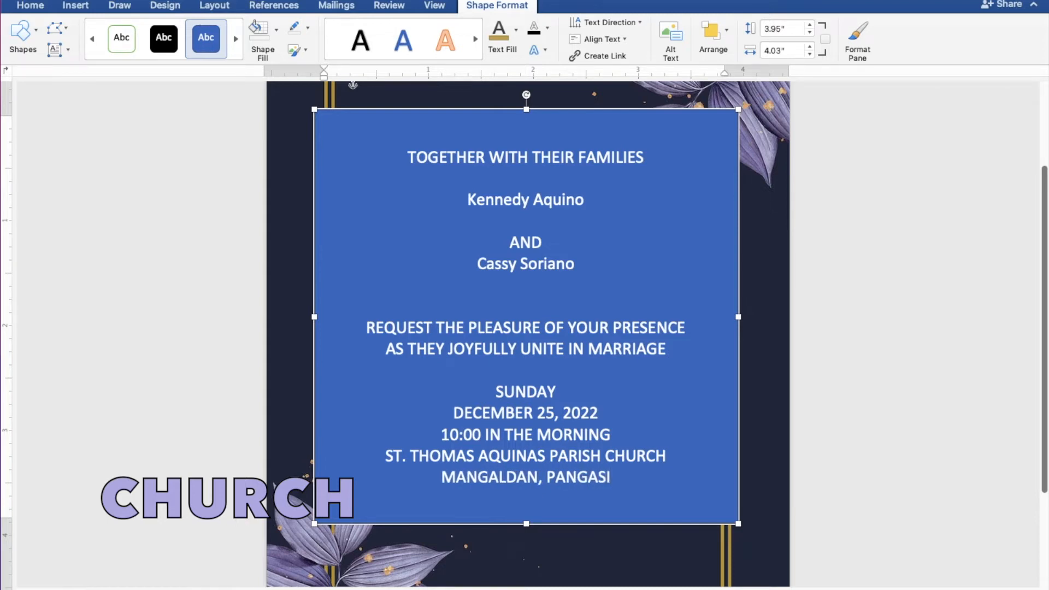
pyautogui.press('Return')
pyautogui.press('Return')
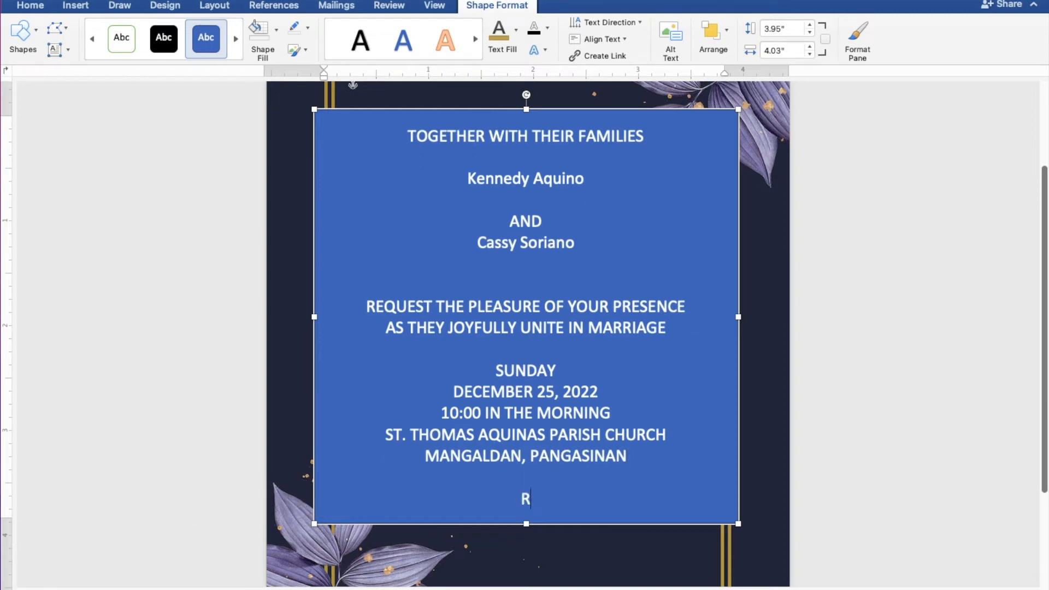
# Enter the closing line "Reception to follow" at the end of the invitation text
pyautogui.write('Reception to follow')
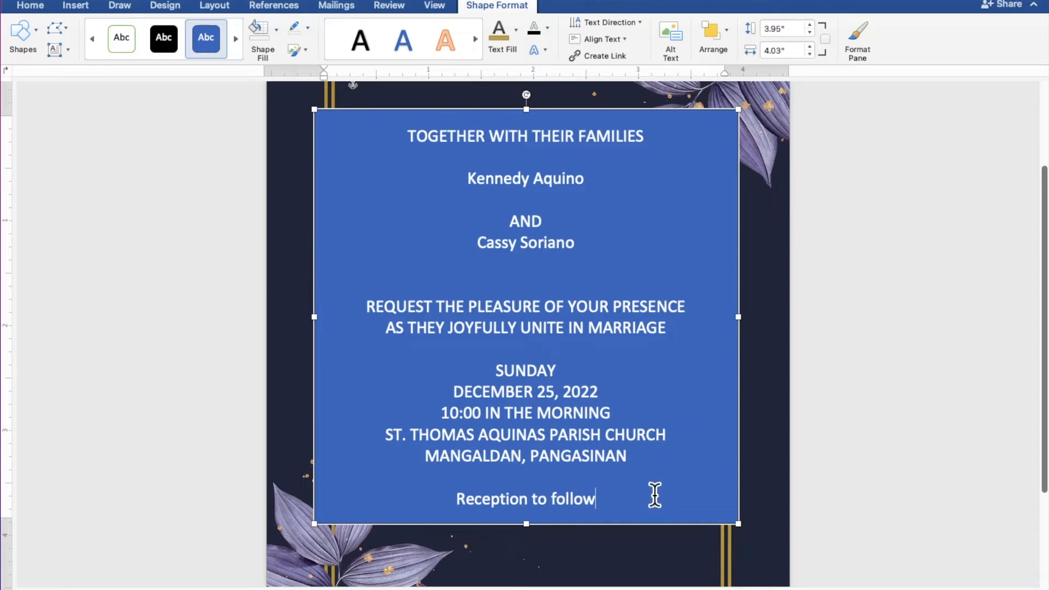
# Select all the invitation text and remove the fill and outline of the shape that holds it
pyautogui.moveTo(606, 500); pyautogui.dragTo(397, 151)
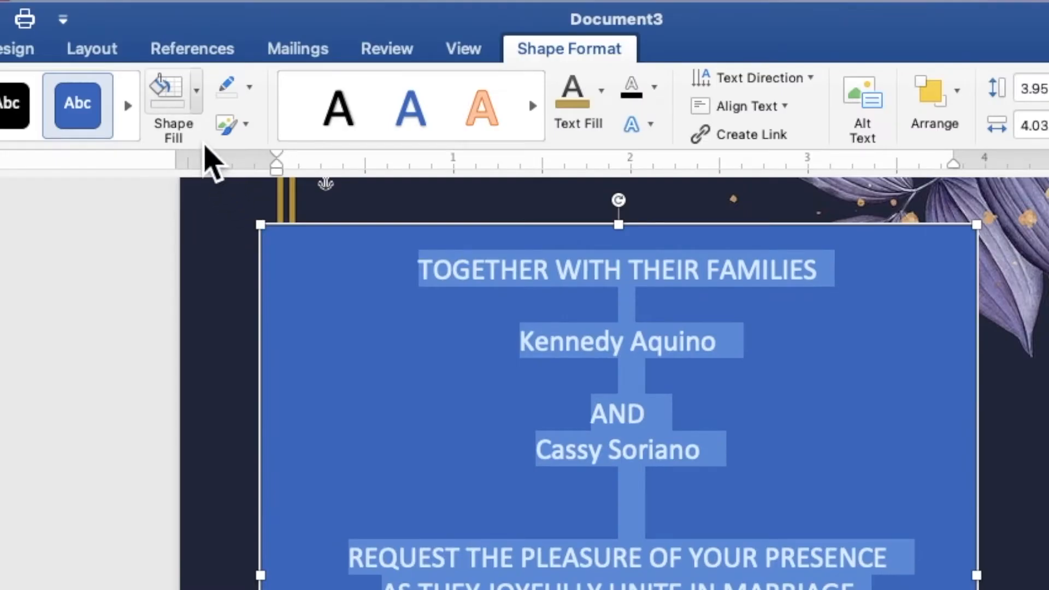
pyautogui.click(276, 31)
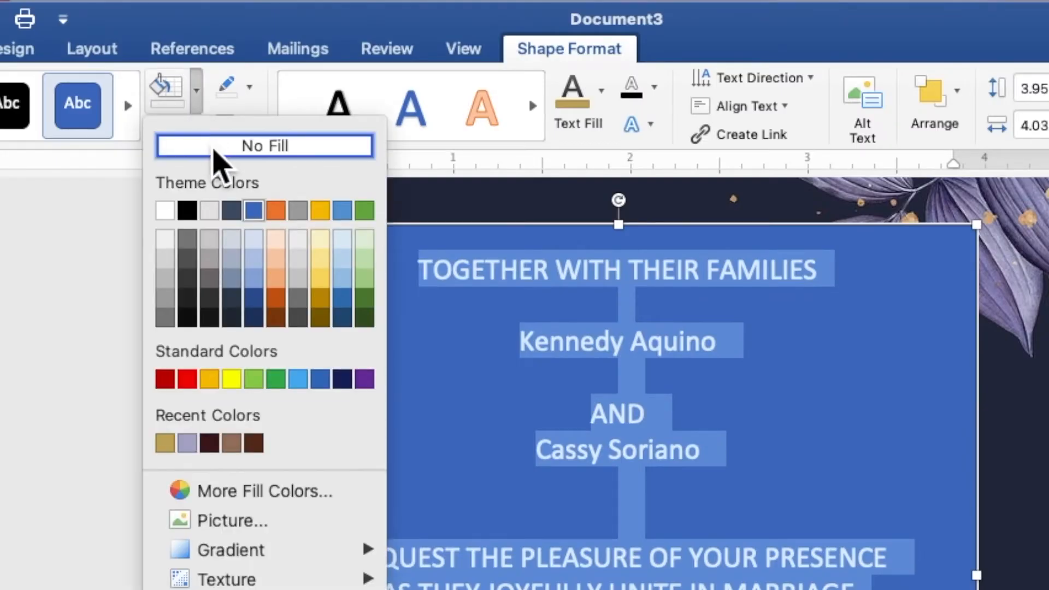
pyautogui.click(235, 146)
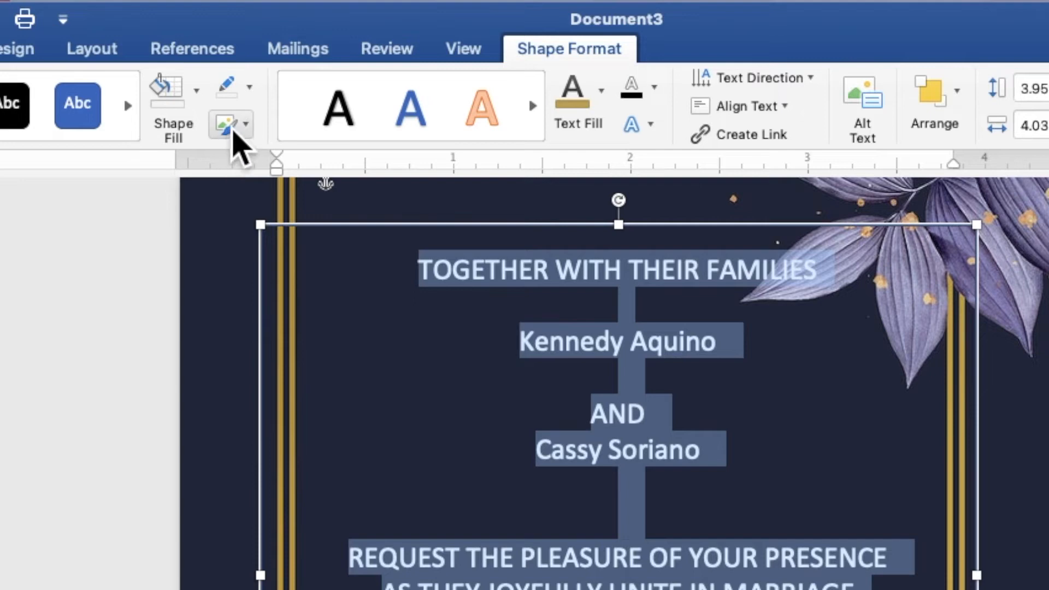
pyautogui.click(251, 97)
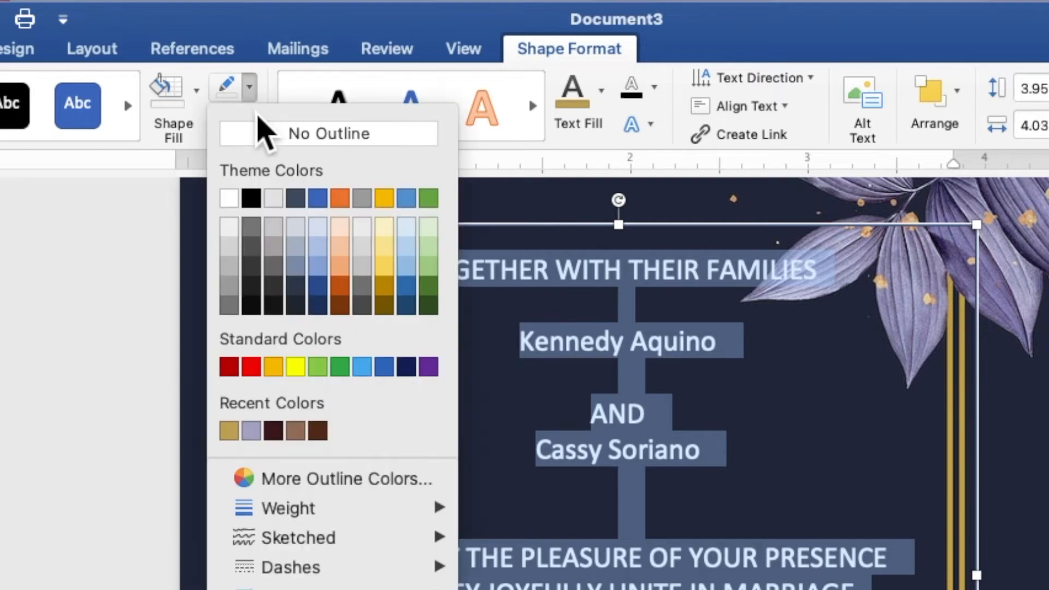
pyautogui.click(267, 137)
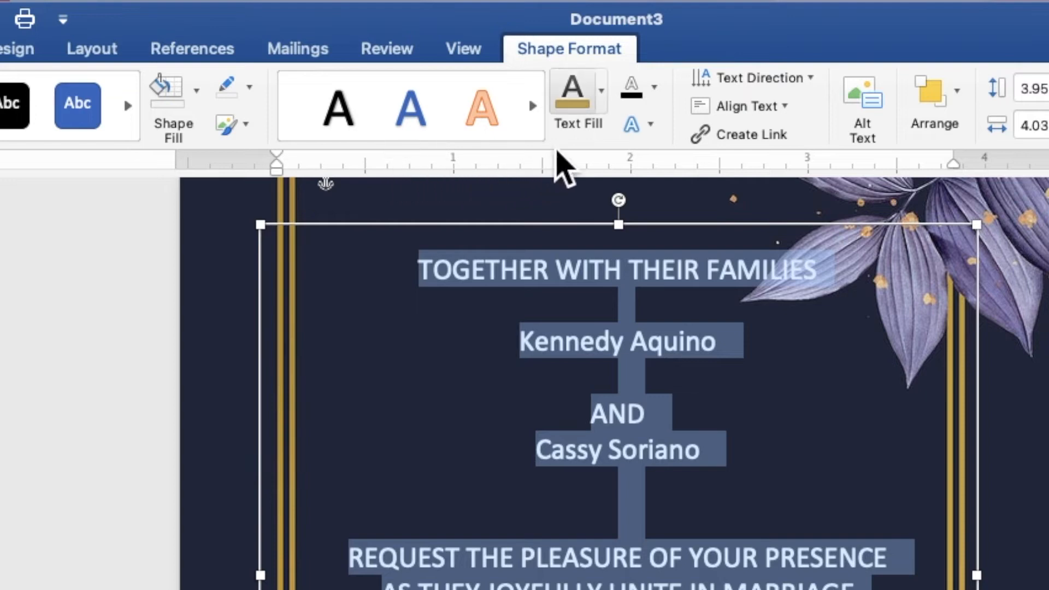
# Format all the invitation text in the recently used light purple with the Baskerville font at size 8
pyautogui.click(602, 107)
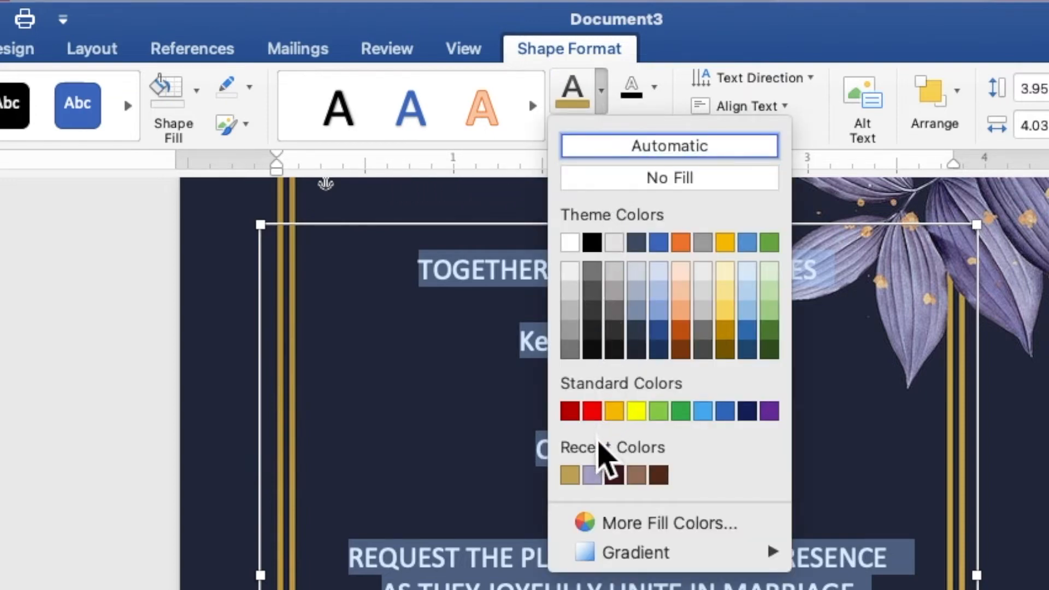
pyautogui.click(592, 477)
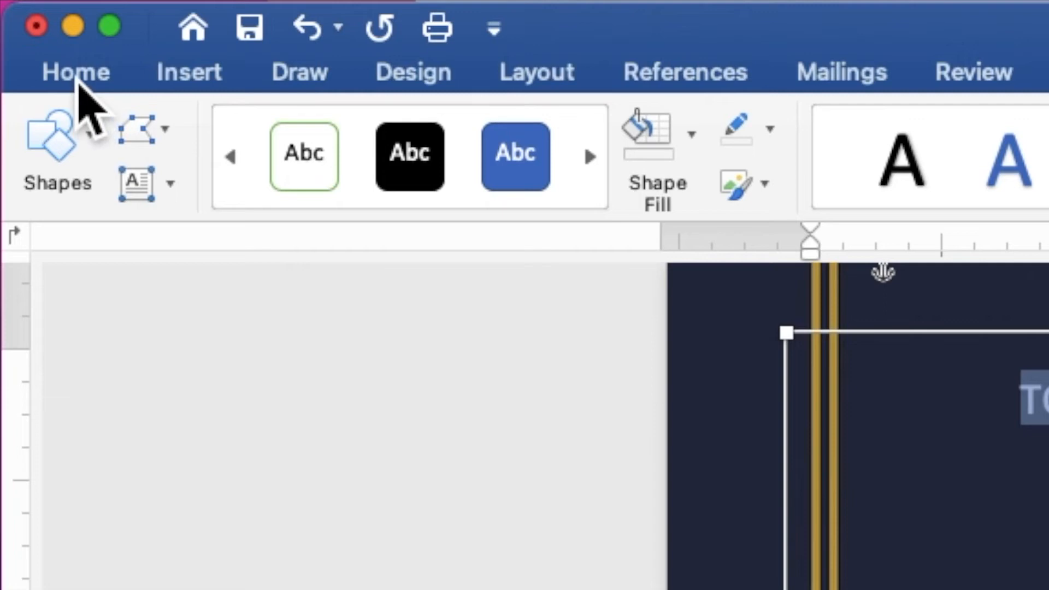
pyautogui.click(31, 9)
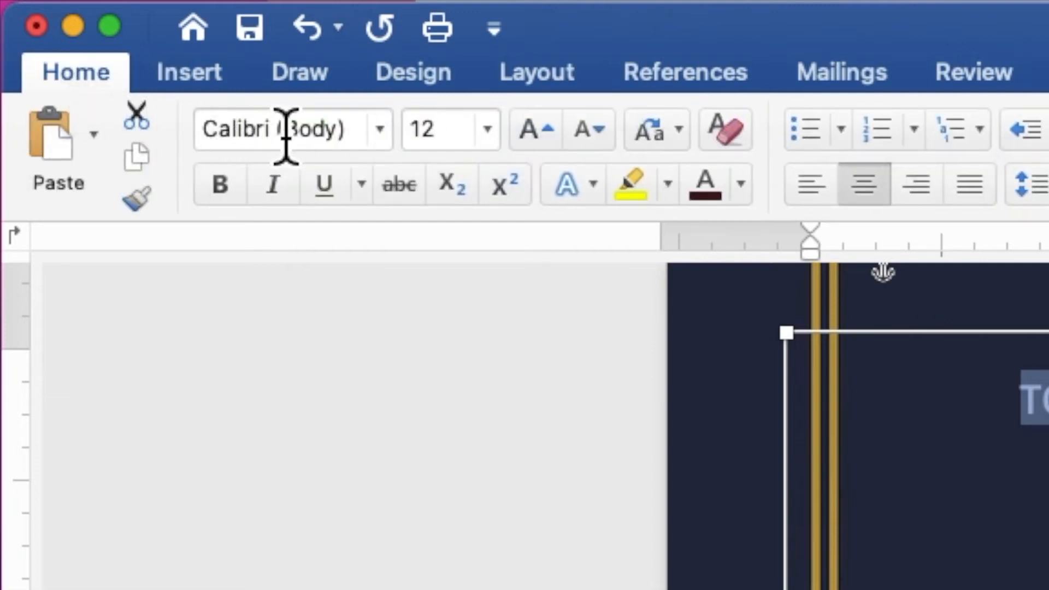
pyautogui.click(388, 143)
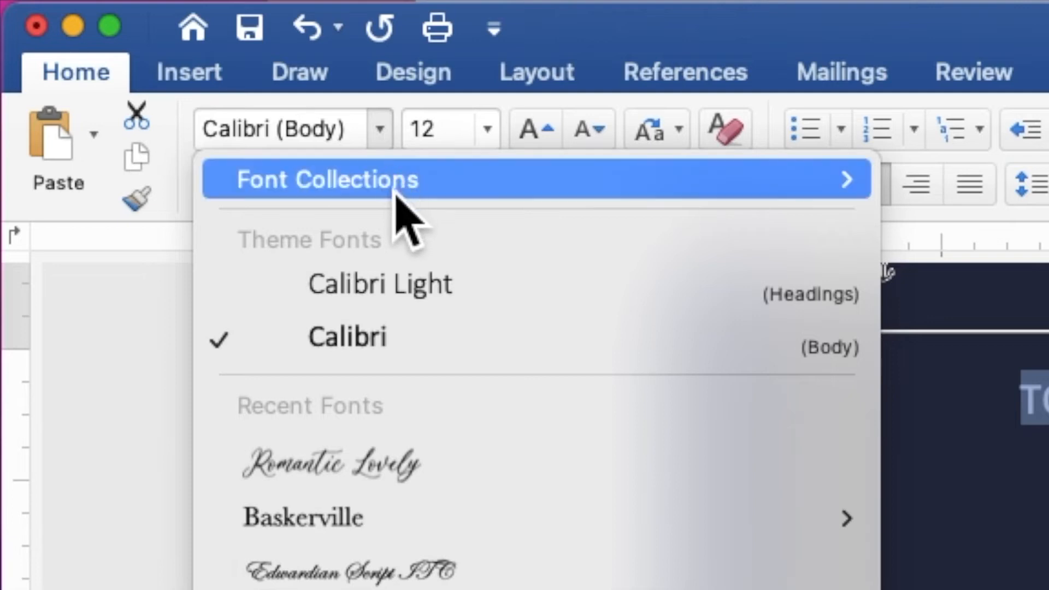
pyautogui.click(407, 522)
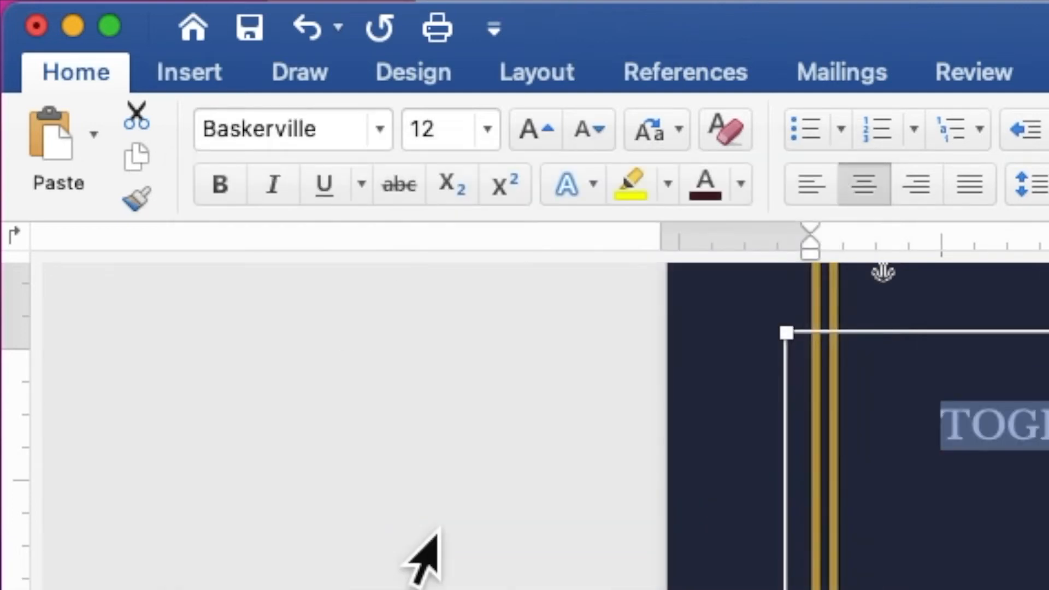
pyautogui.click(432, 141)
pyautogui.moveTo(432, 145); pyautogui.dragTo(412, 141)
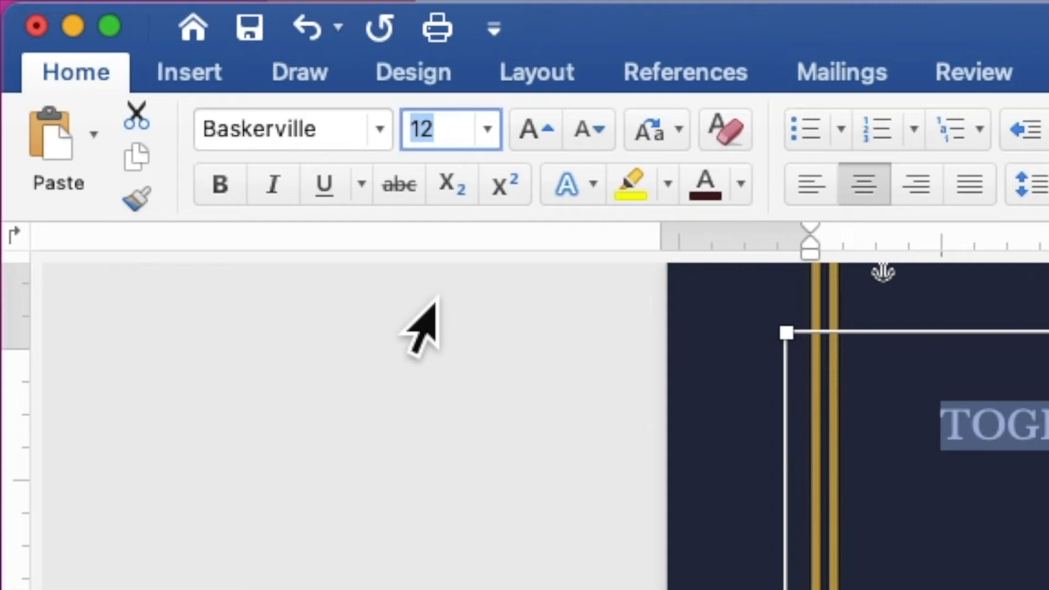
pyautogui.write('8')
pyautogui.press('Return')
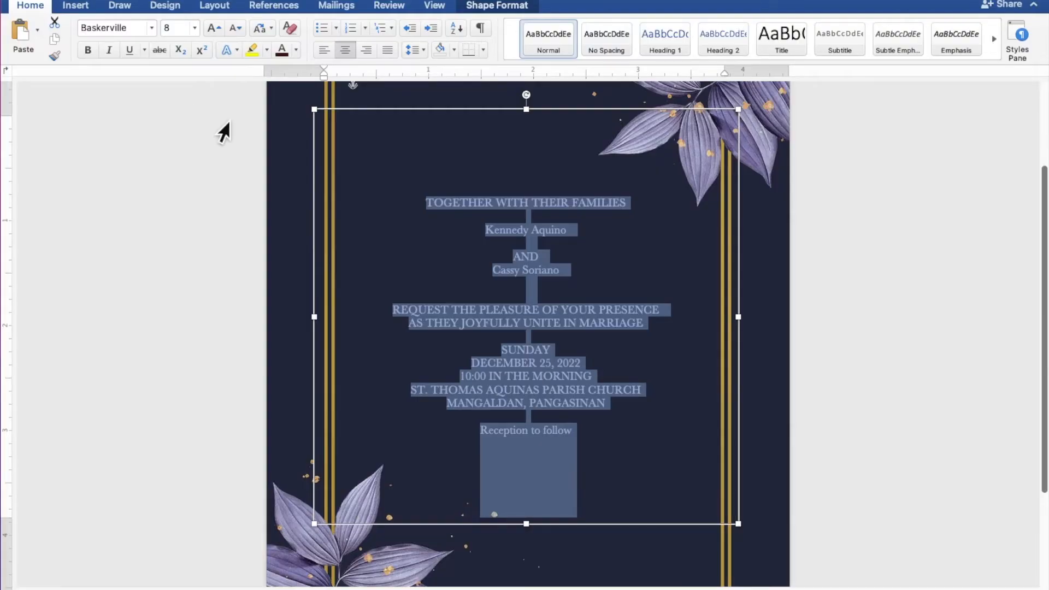
# Format both names of the couple in Edwardian Script ITC at size 35 with the recently used gold font colour
pyautogui.click(489, 230)
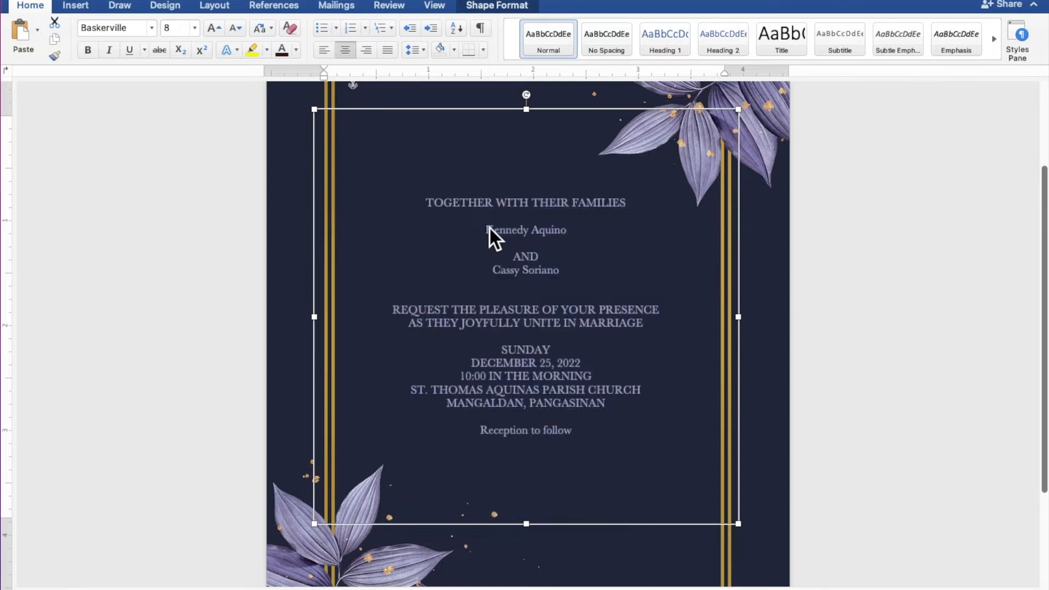
pyautogui.moveTo(497, 235); pyautogui.dragTo(549, 236)
pyautogui.moveTo(496, 277); pyautogui.dragTo(538, 278)
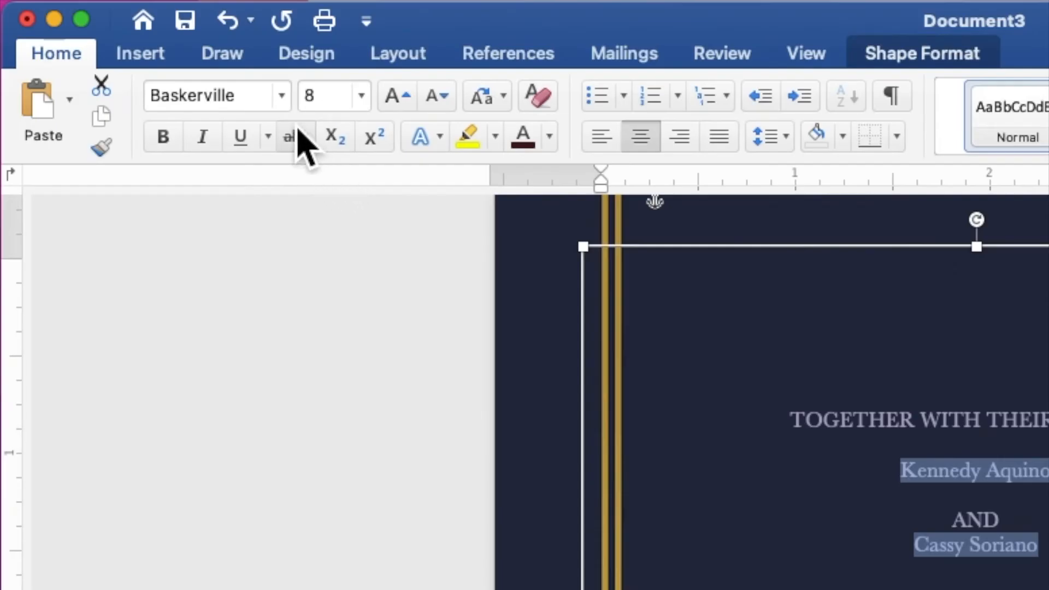
pyautogui.click(151, 28)
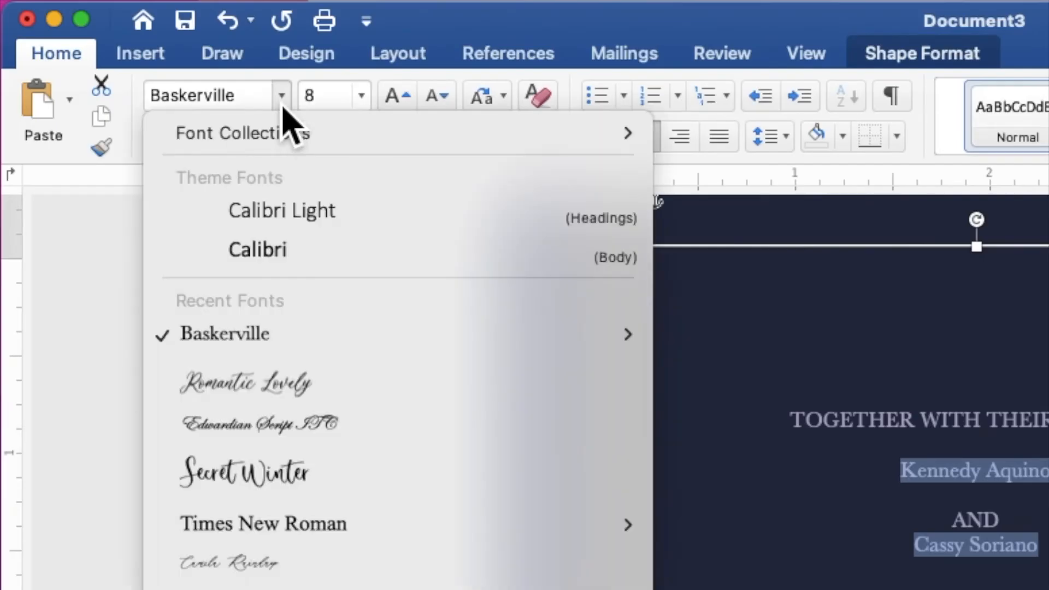
pyautogui.click(321, 433)
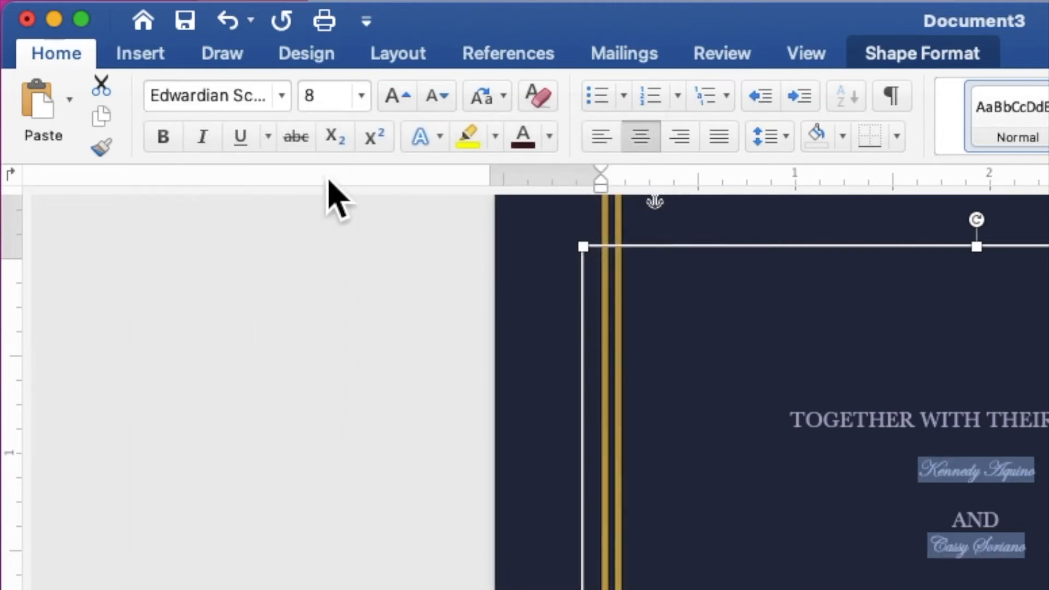
pyautogui.click(306, 104)
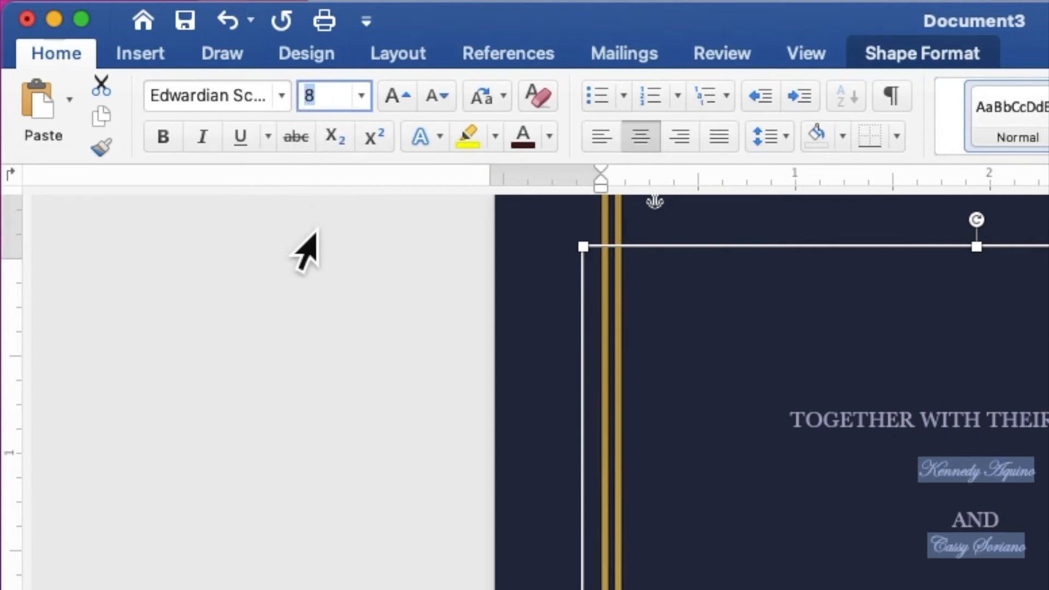
pyautogui.write('35')
pyautogui.press('Return')
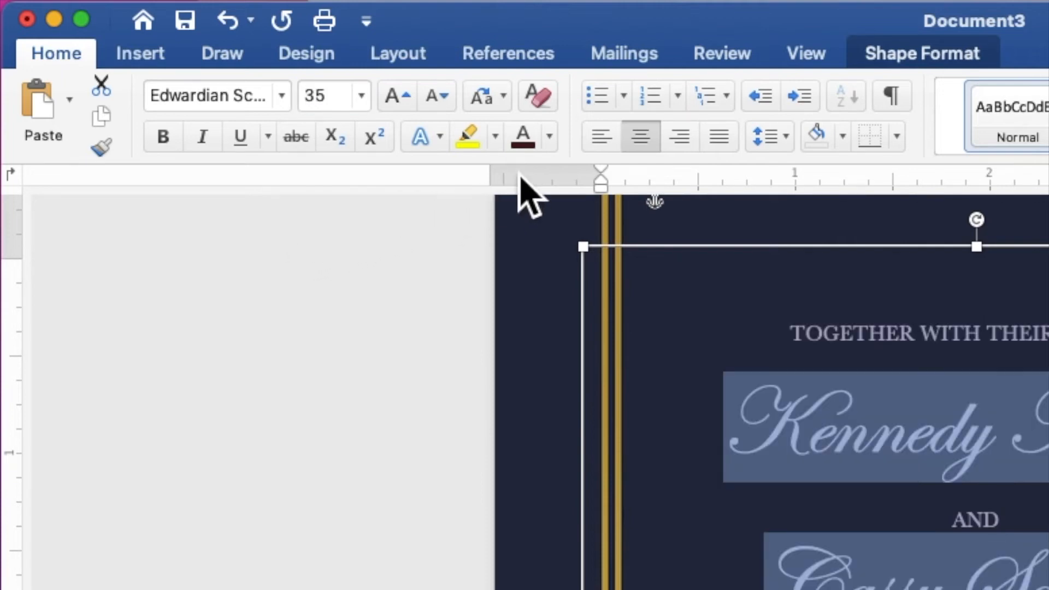
pyautogui.click(550, 145)
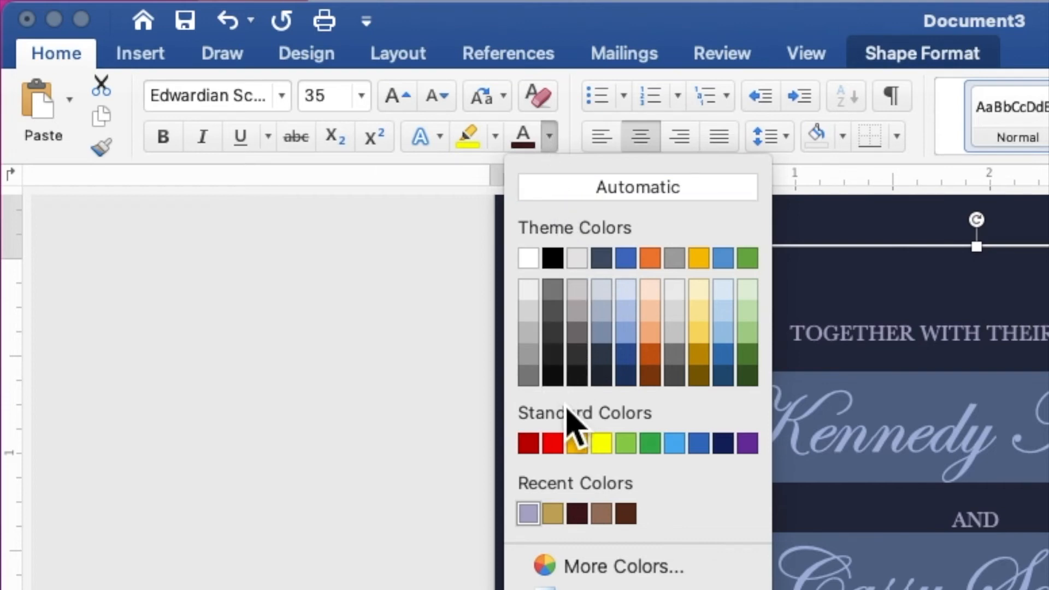
pyautogui.click(560, 519)
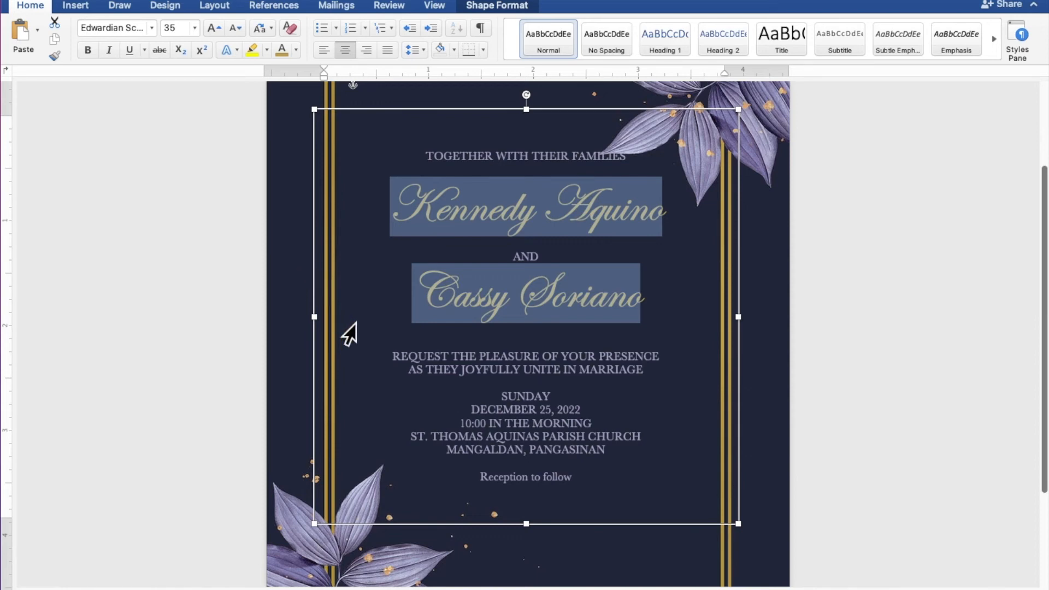
# Format the closing line "Reception to follow" in Edwardian Script ITC at size 15 with the recently used gold font colour
pyautogui.click(496, 486)
pyautogui.moveTo(484, 486); pyautogui.dragTo(560, 485)
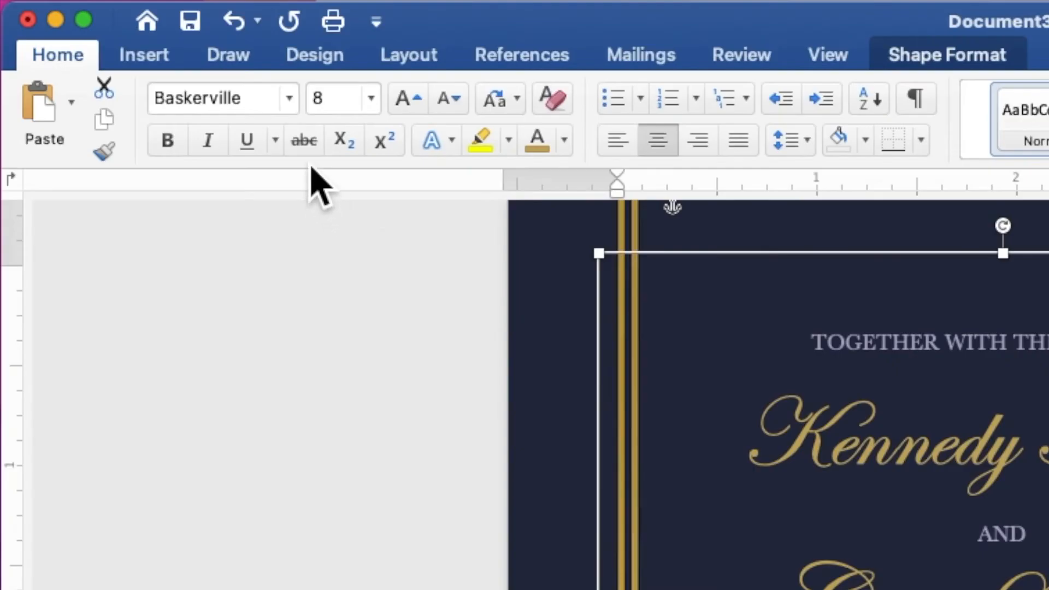
pyautogui.click(289, 100)
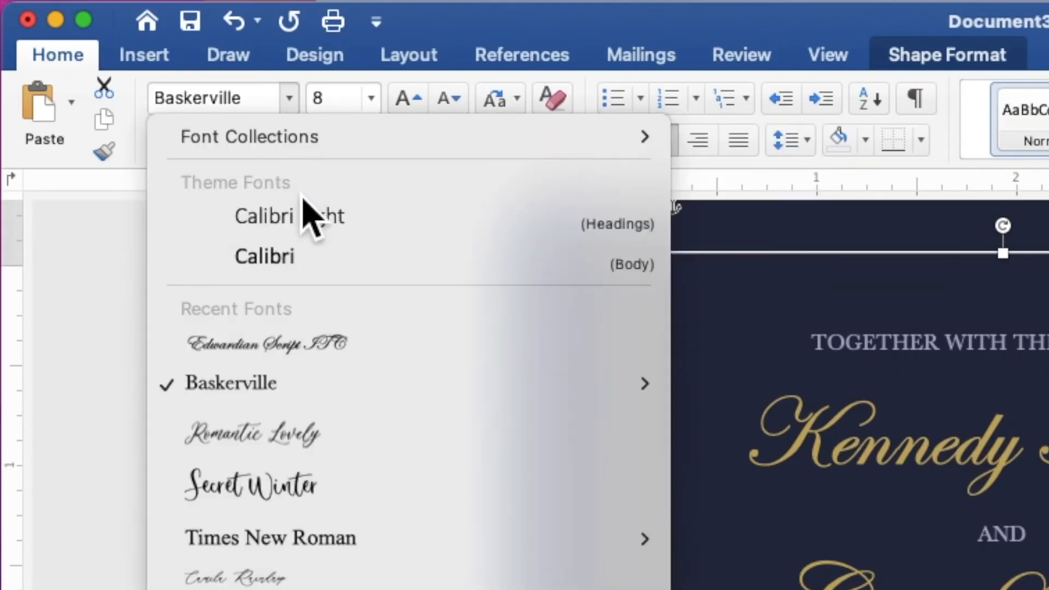
pyautogui.click(336, 350)
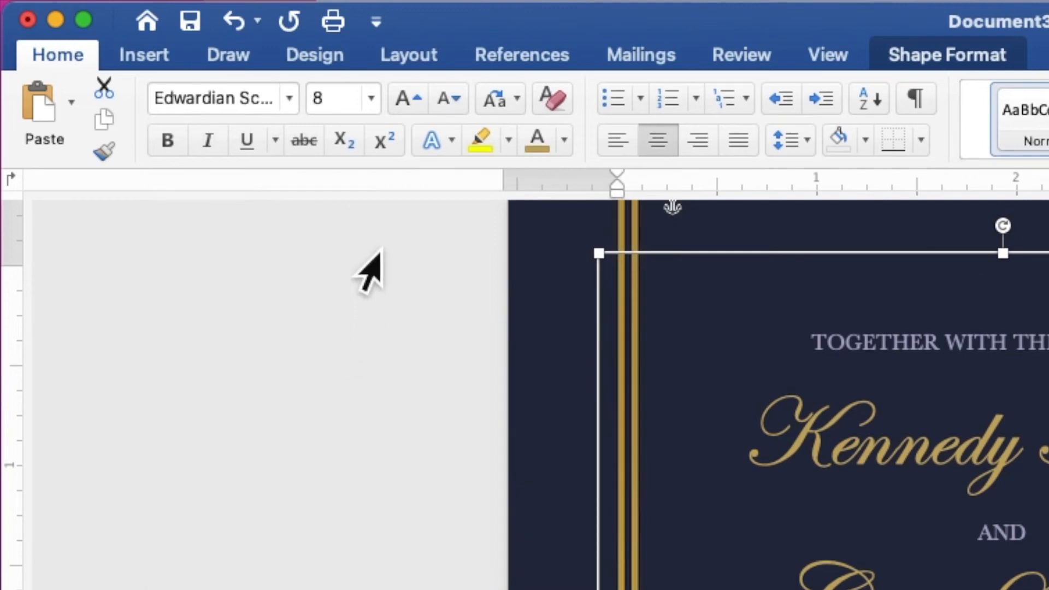
pyautogui.click(330, 112)
pyautogui.moveTo(331, 112); pyautogui.dragTo(316, 109)
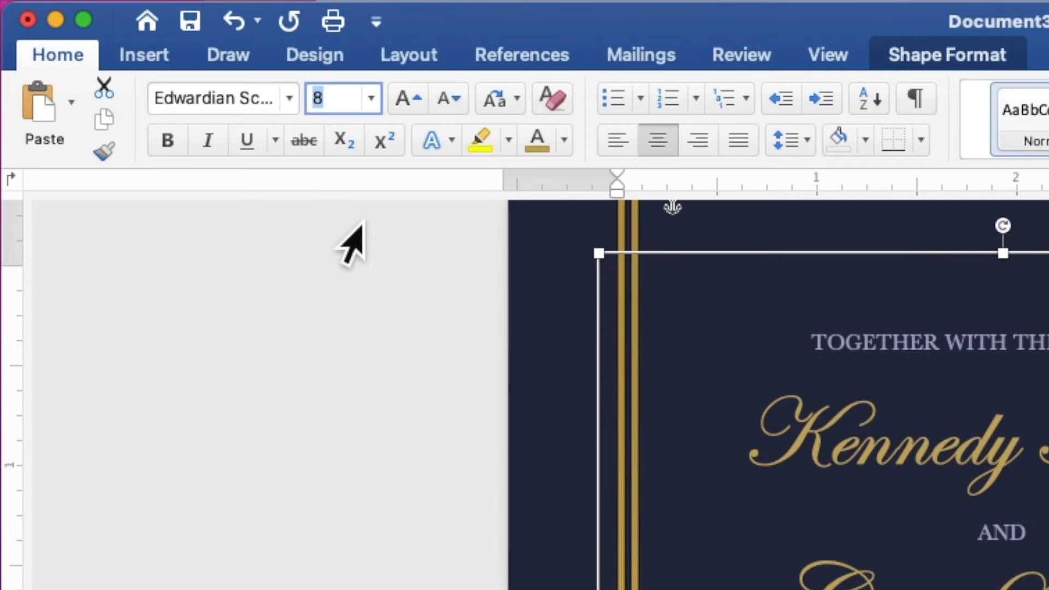
pyautogui.write('15')
pyautogui.press('Return')
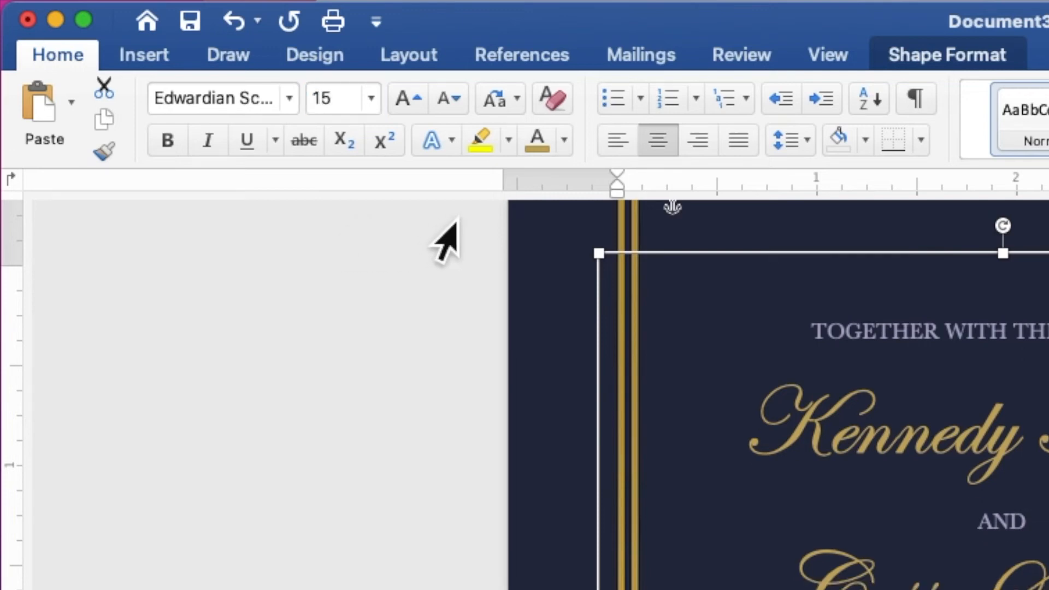
pyautogui.click(565, 141)
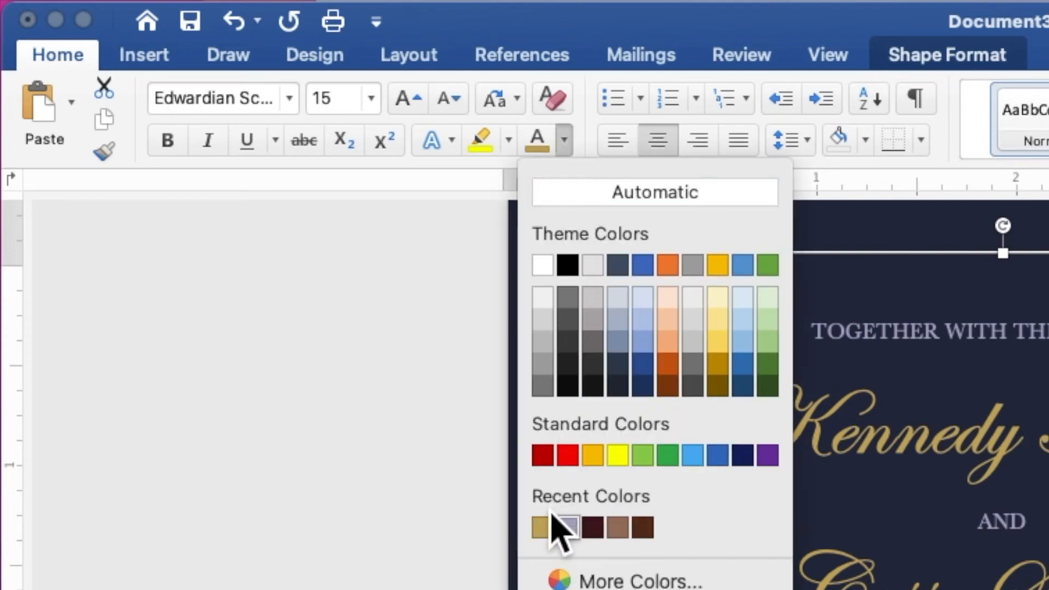
pyautogui.click(544, 528)
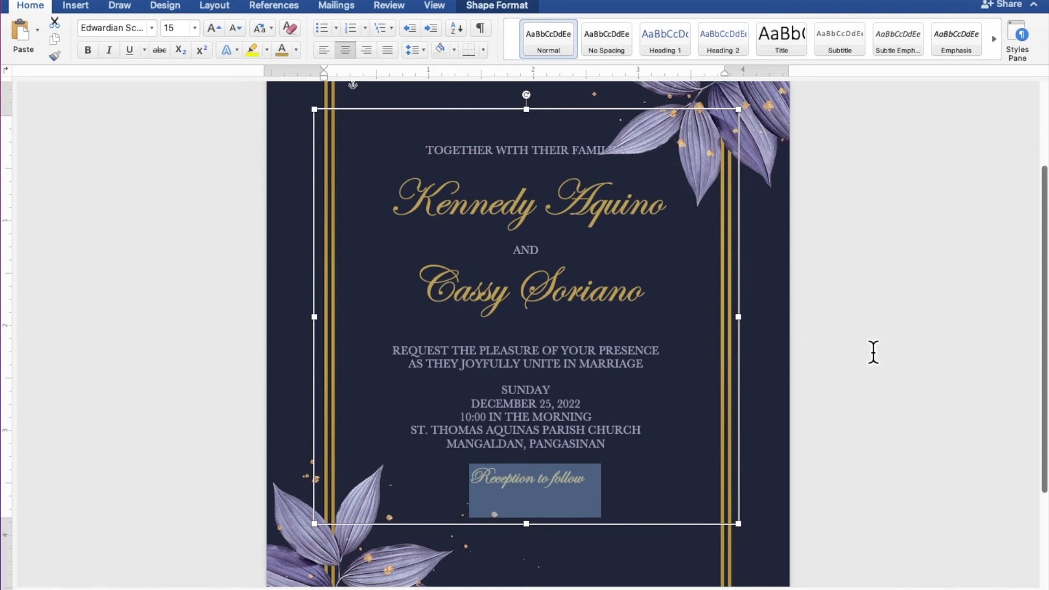
# Add an extra blank line below "TOGETHER WITH THEIR FAMILIES" and above the request lines, "SUNDAY" and "Reception to follow"
pyautogui.scroll(-5, 873, 352)
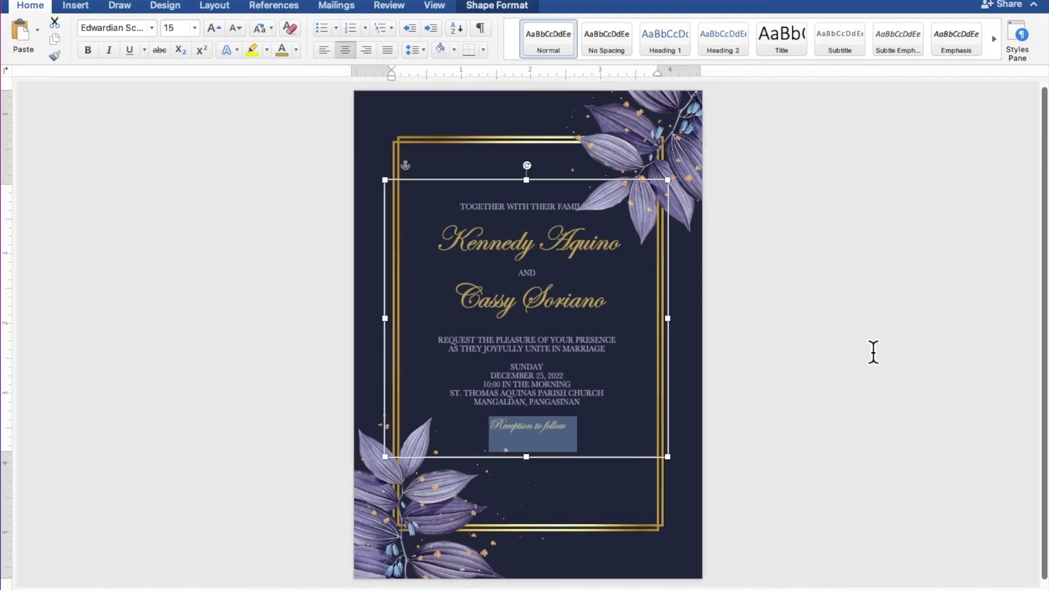
pyautogui.click(552, 228)
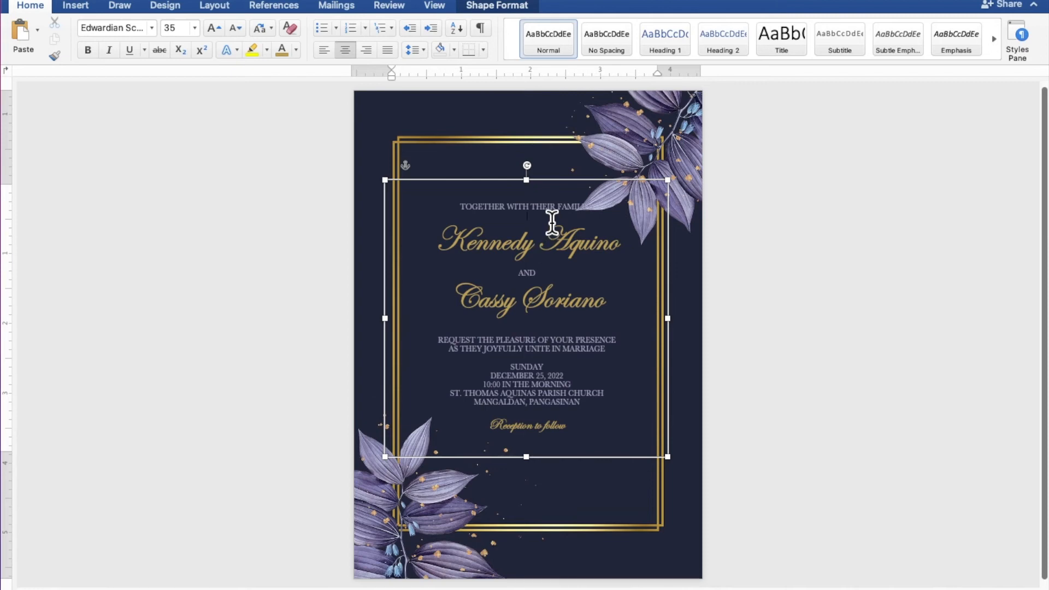
pyautogui.press('Return')
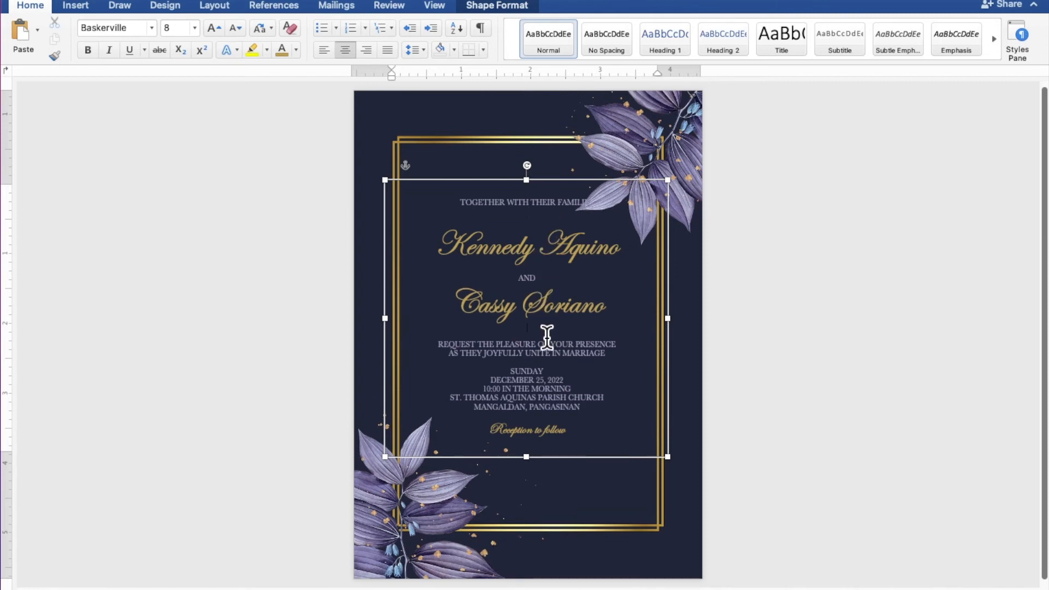
pyautogui.press('Return')
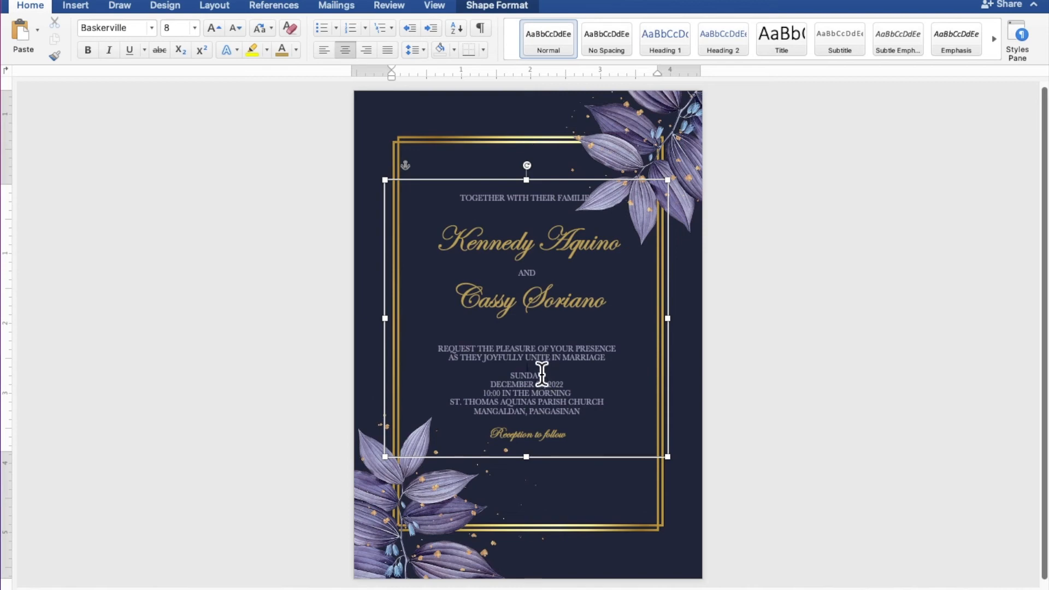
pyautogui.press('Return')
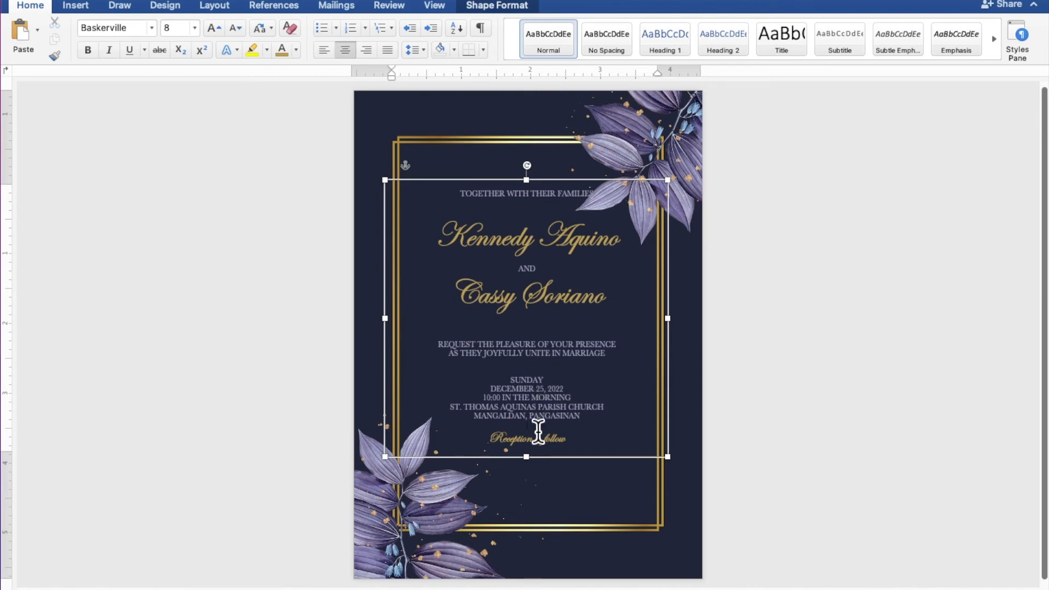
pyautogui.press('Return')
# Make the invitation text shape taller by extending its lower edge, and select the shape again
pyautogui.moveTo(540, 471); pyautogui.dragTo(539, 504)
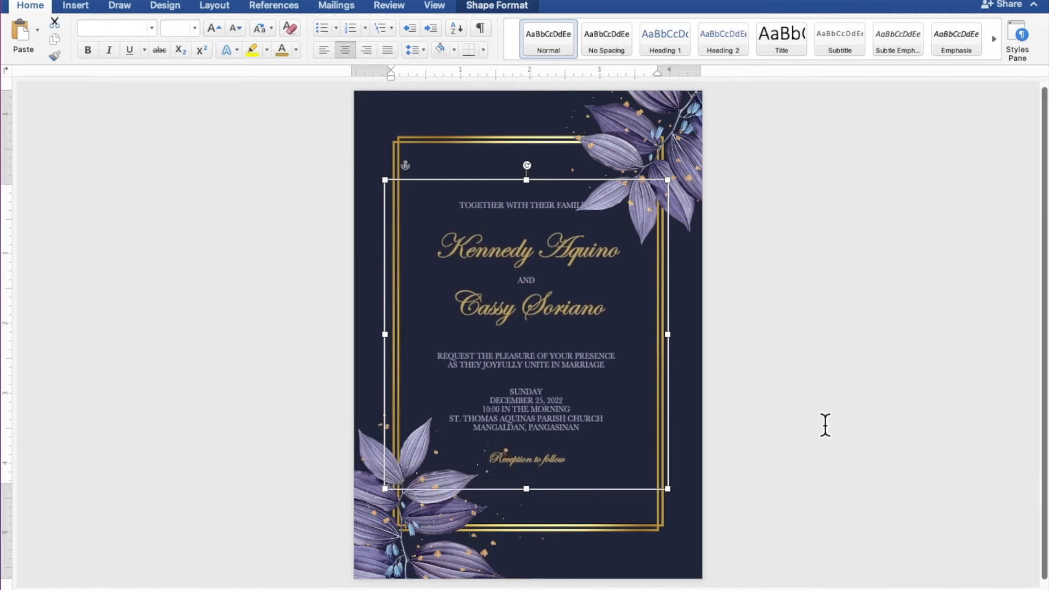
pyautogui.click(894, 401)
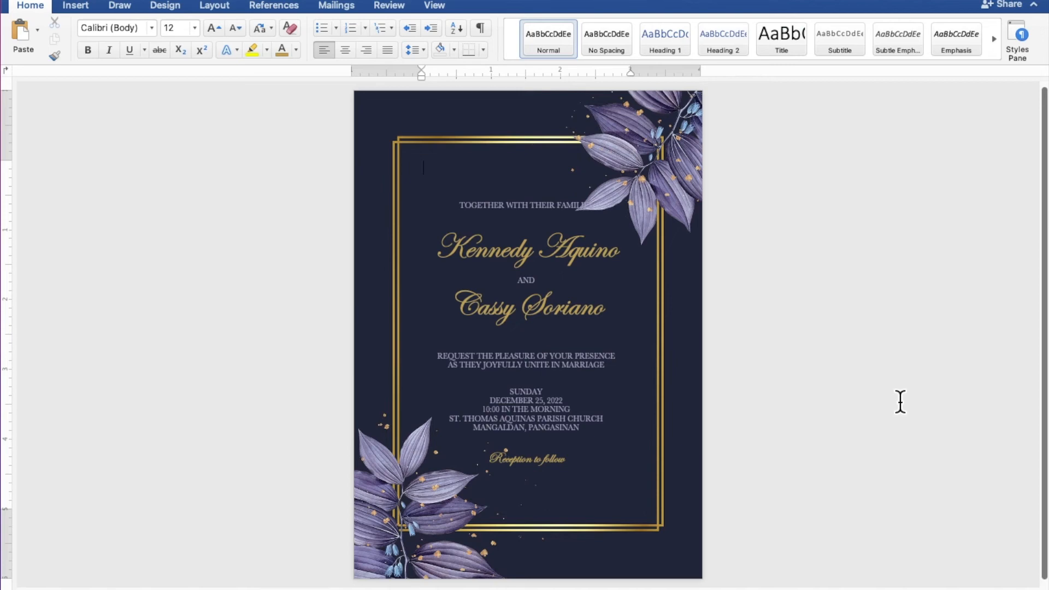
pyautogui.click(532, 310)
pyautogui.click(489, 258)
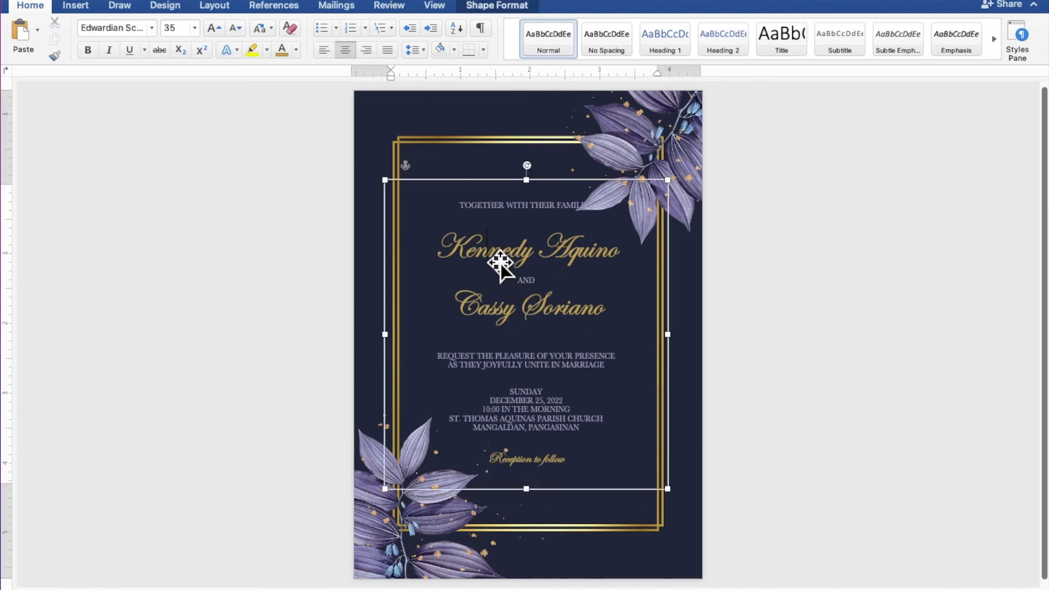
# Change both names of the couple to the Romantic Lovely font at size 25
pyautogui.moveTo(450, 250); pyautogui.dragTo(607, 253)
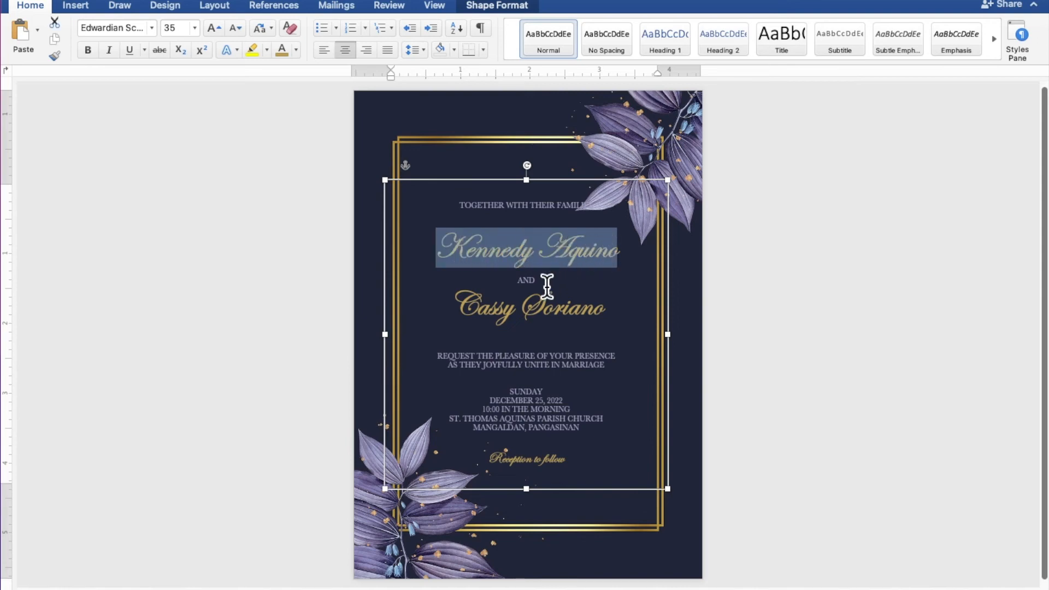
pyautogui.moveTo(465, 316); pyautogui.dragTo(606, 314)
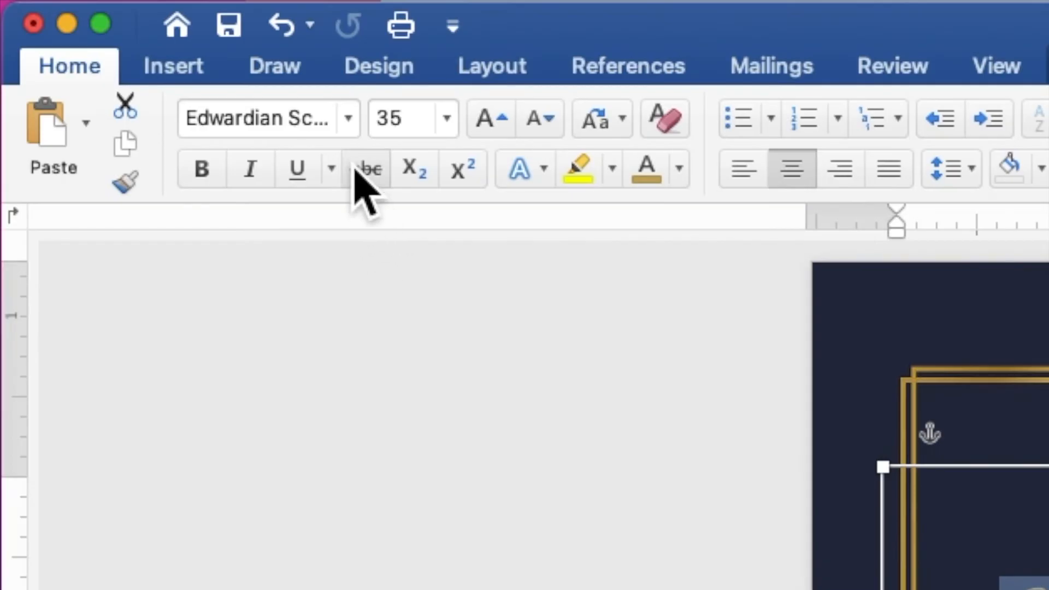
pyautogui.click(151, 28)
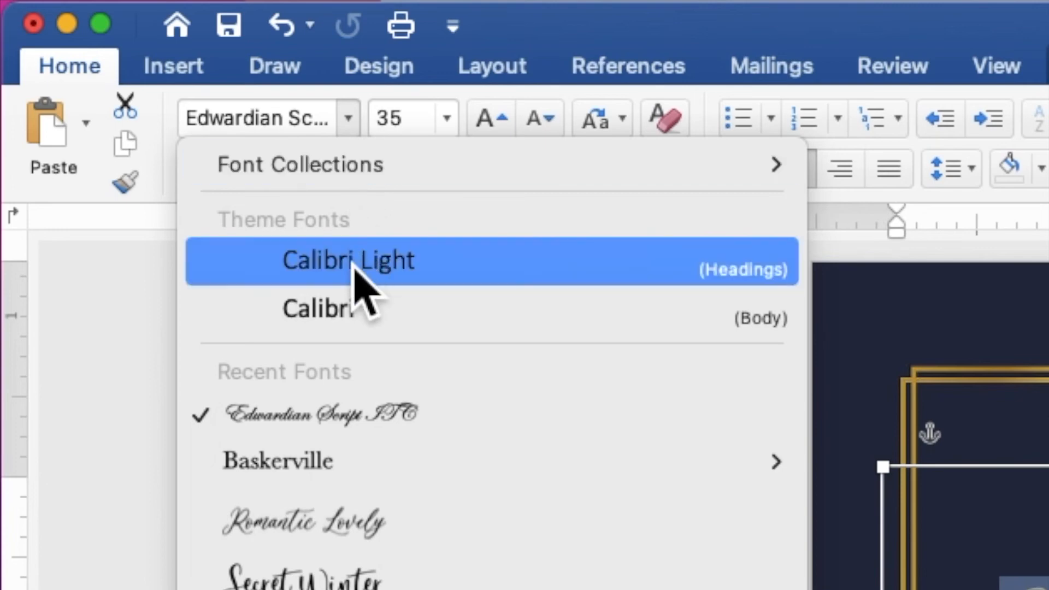
pyautogui.click(384, 521)
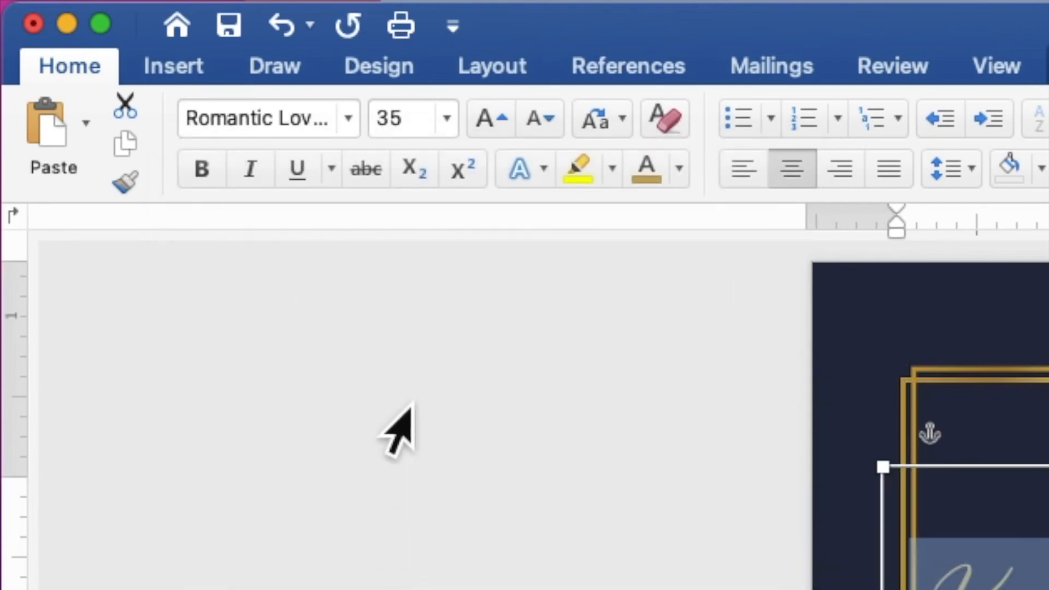
pyautogui.click(410, 114)
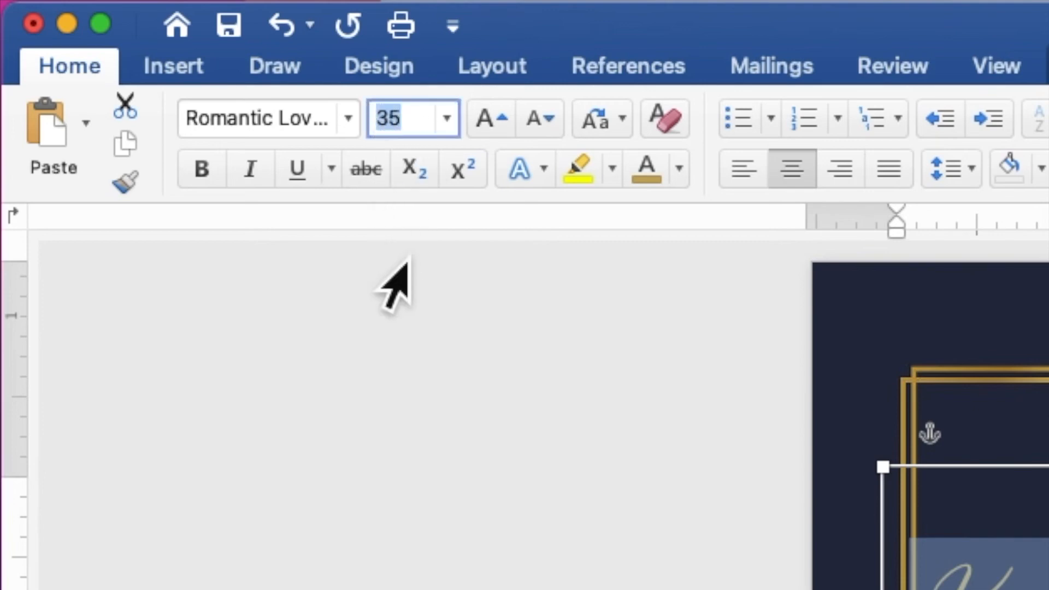
pyautogui.write('2')
pyautogui.press('Return')
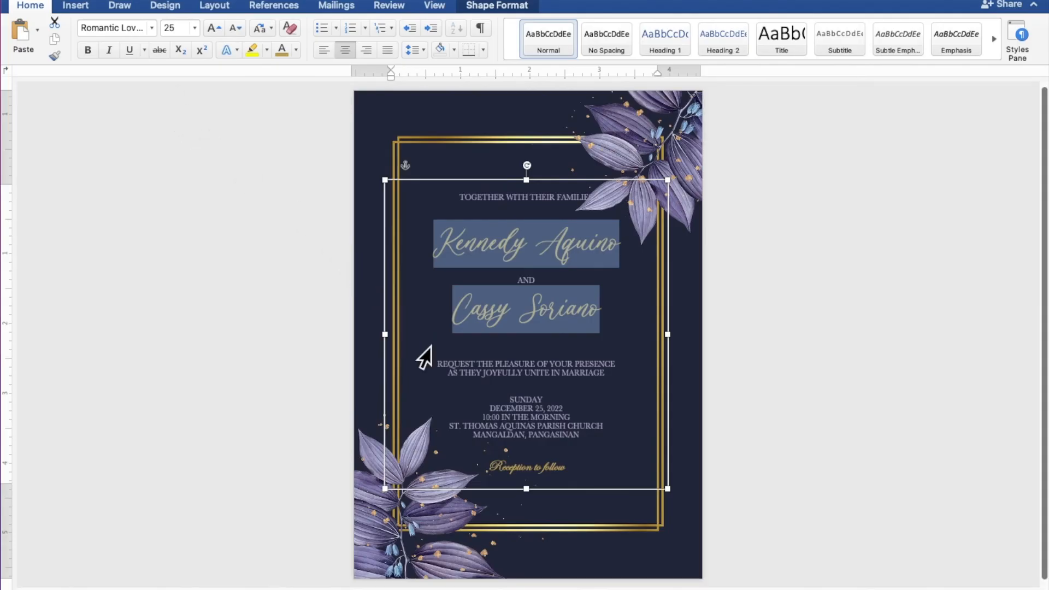
# Change the closing line "Reception to follow" to the Romantic Lovely font at size 12
pyautogui.click(496, 468)
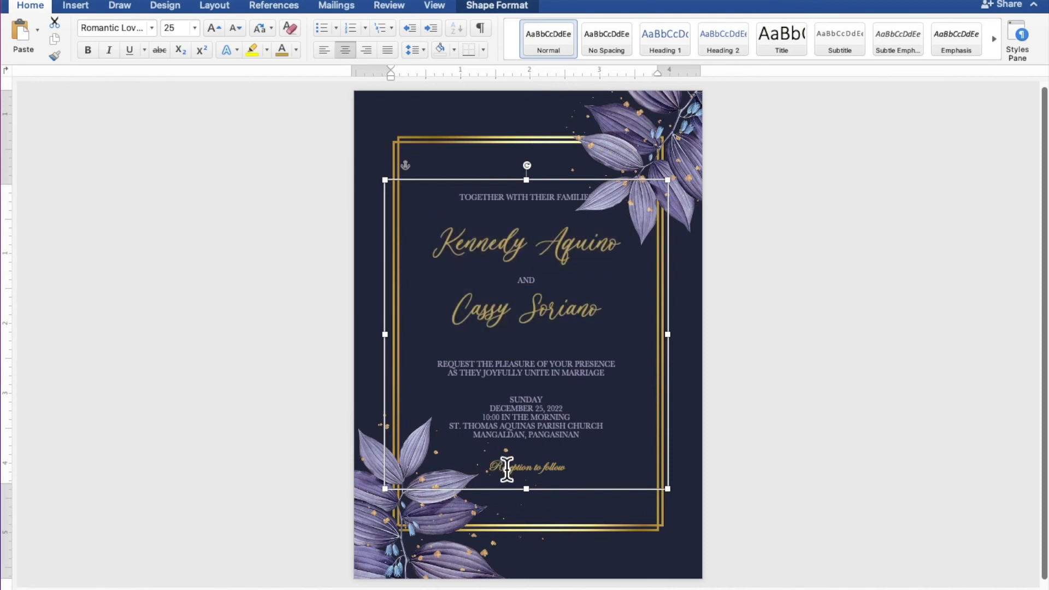
pyautogui.moveTo(492, 470); pyautogui.dragTo(552, 471)
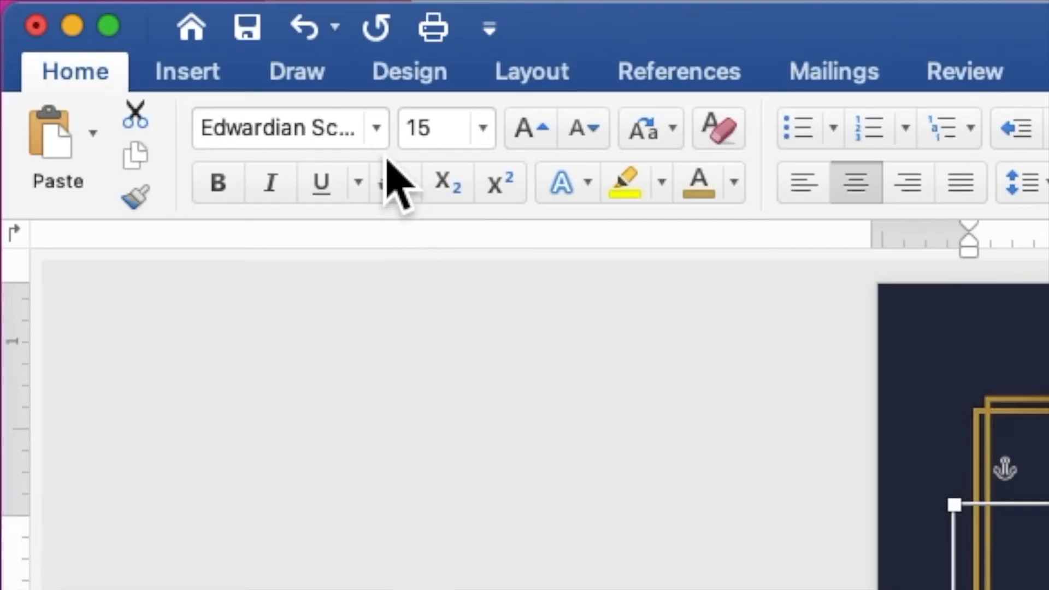
pyautogui.click(153, 32)
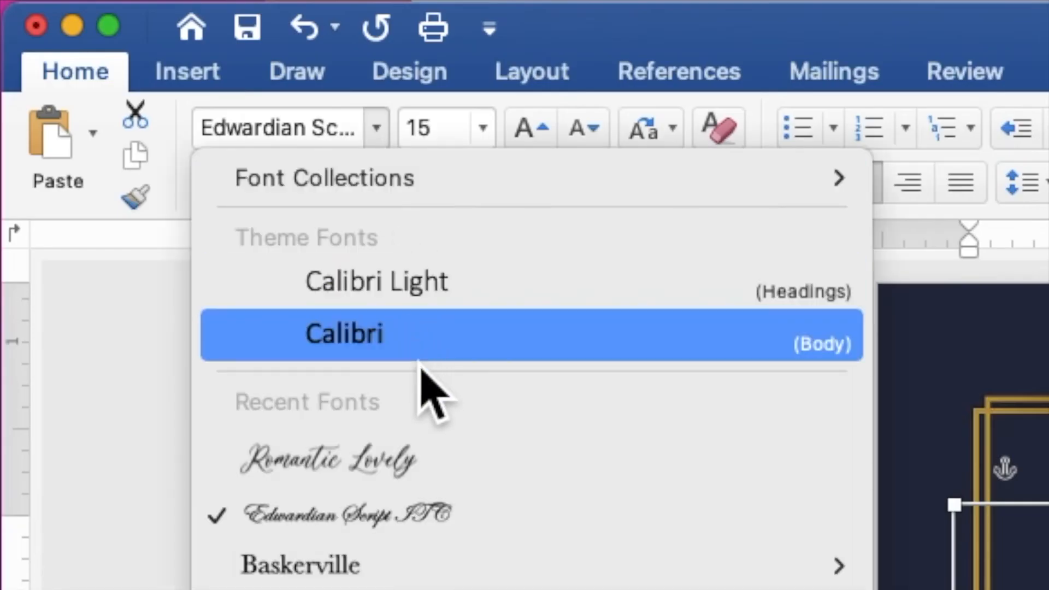
pyautogui.click(437, 454)
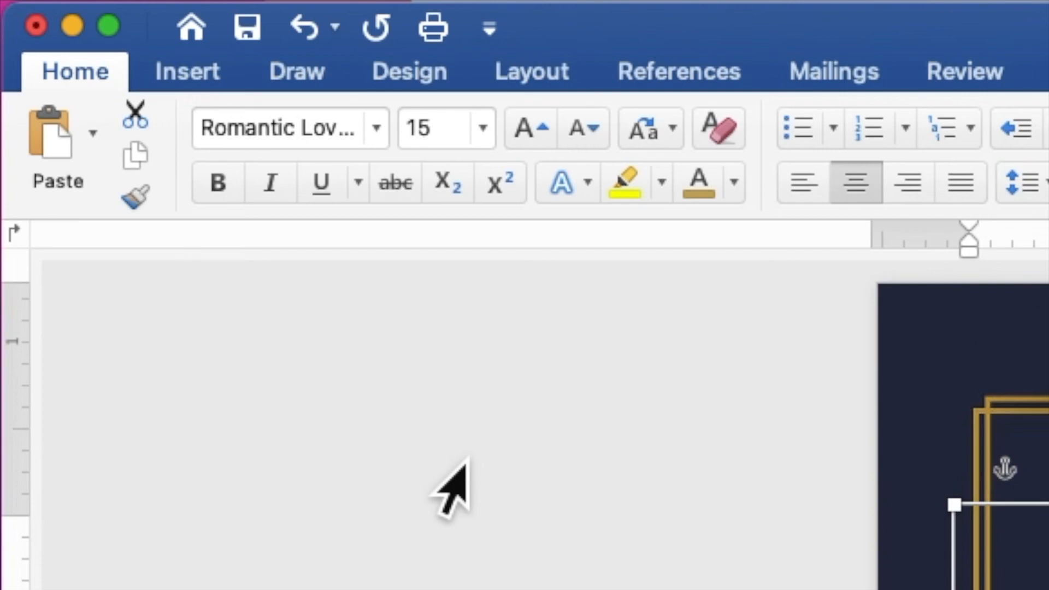
pyautogui.click(419, 131)
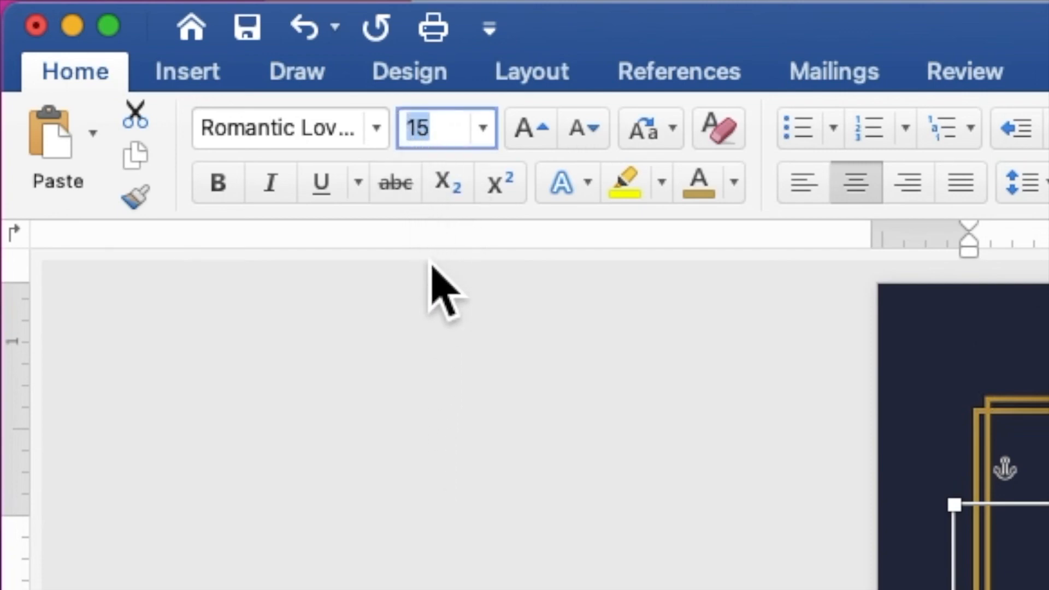
pyautogui.write('1')
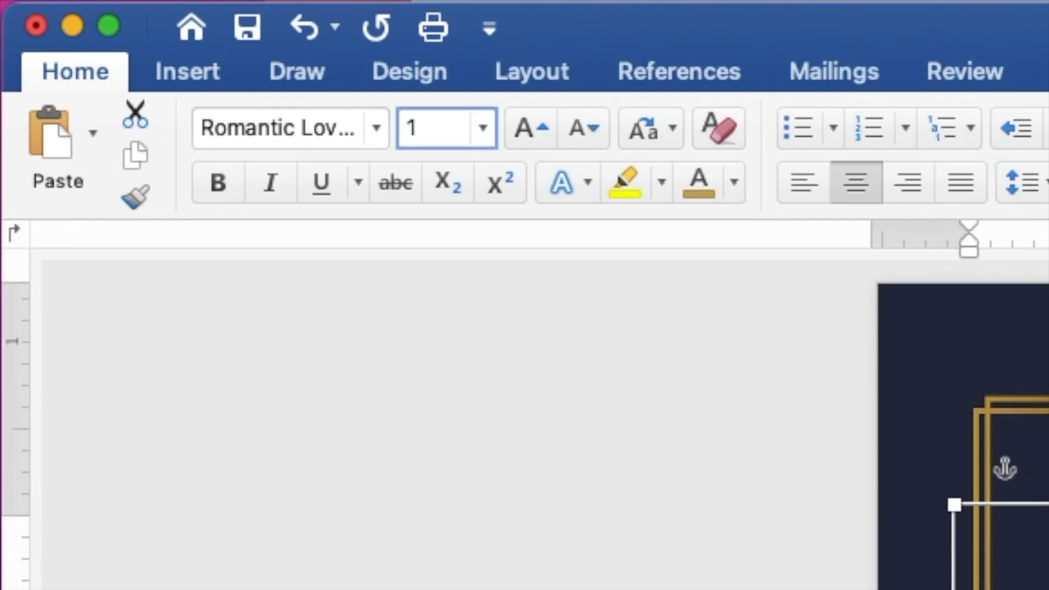
pyautogui.press('Return')
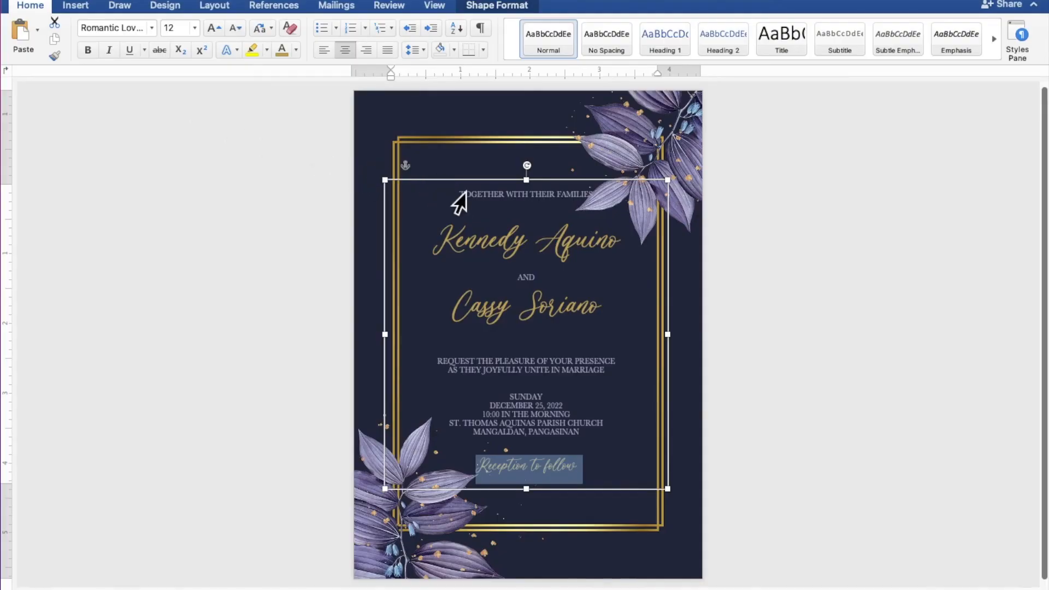
# Extend the text shape's upper and lower edges and add a blank line below the families line, above the request lines and above "Reception to follow"
pyautogui.moveTo(529, 180)
pyautogui.mouseDown()
pyautogui.moveTo(538, 182)
pyautogui.moveTo(537, 171)
pyautogui.mouseUp()
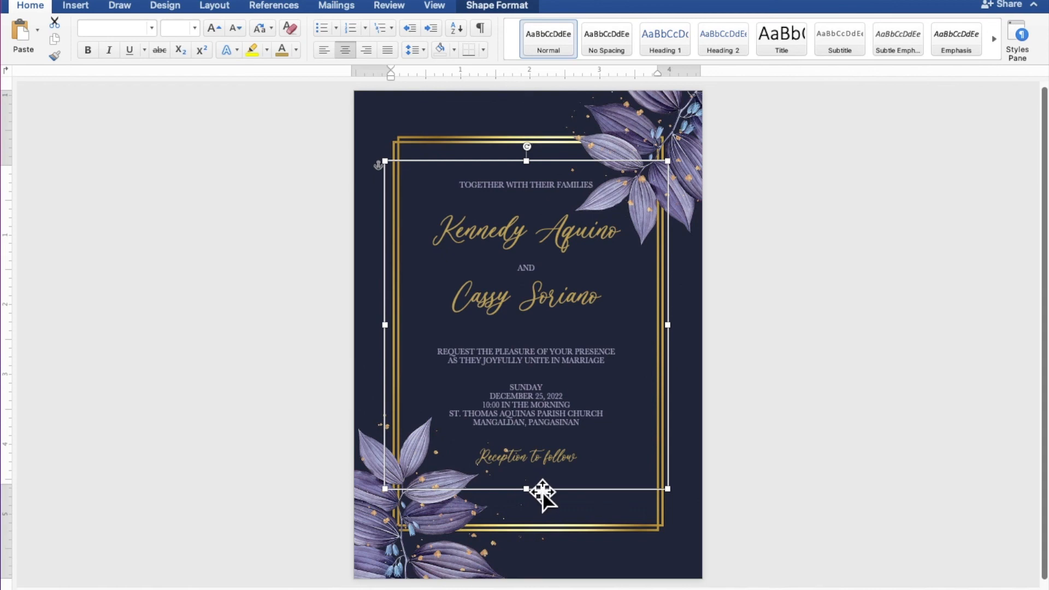
pyautogui.moveTo(539, 501); pyautogui.dragTo(529, 506)
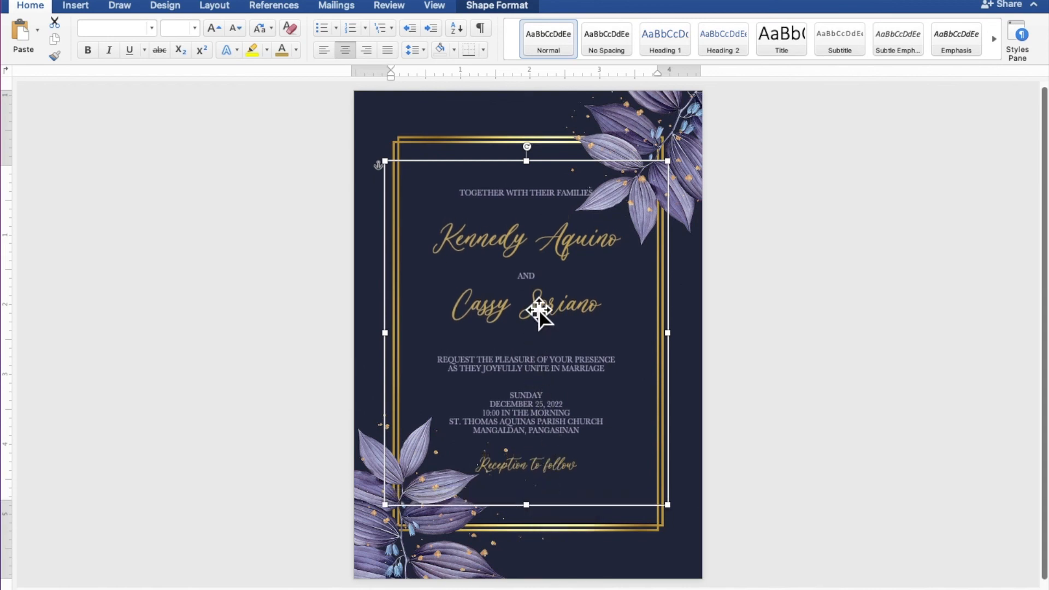
pyautogui.click(539, 205)
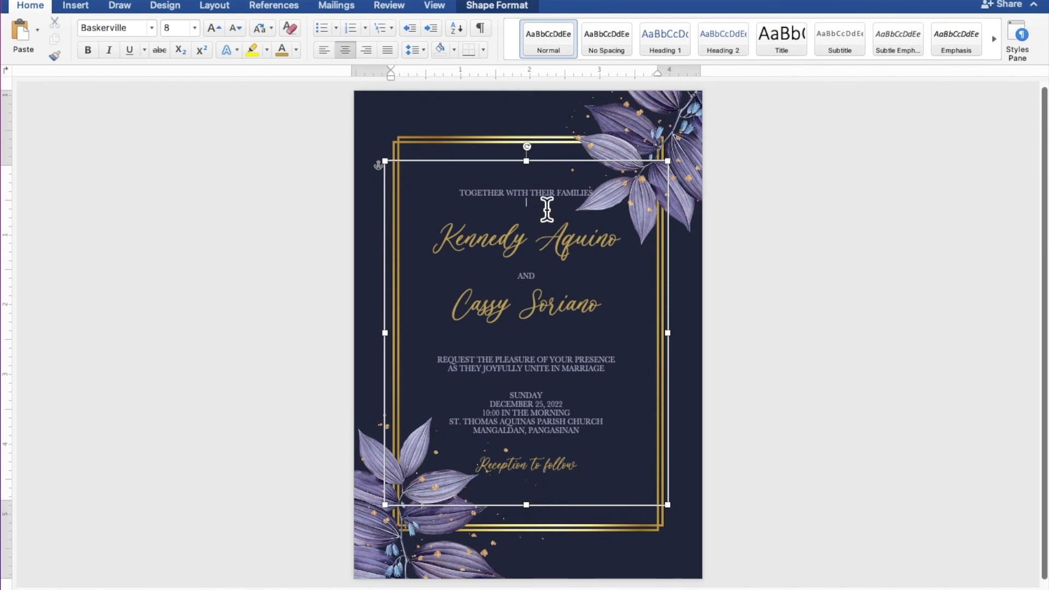
pyautogui.press('Return')
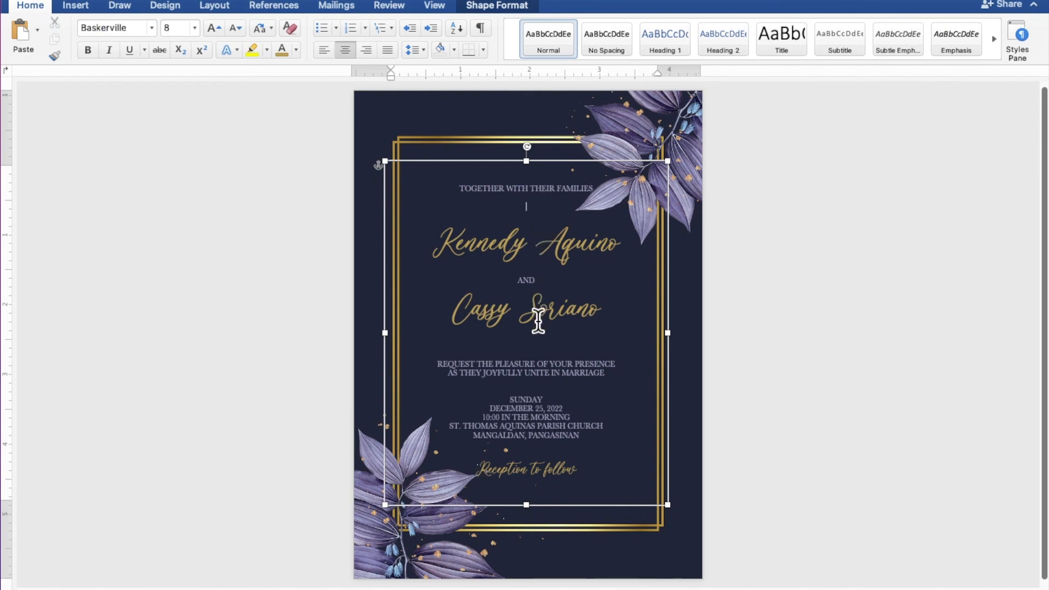
pyautogui.press('Return')
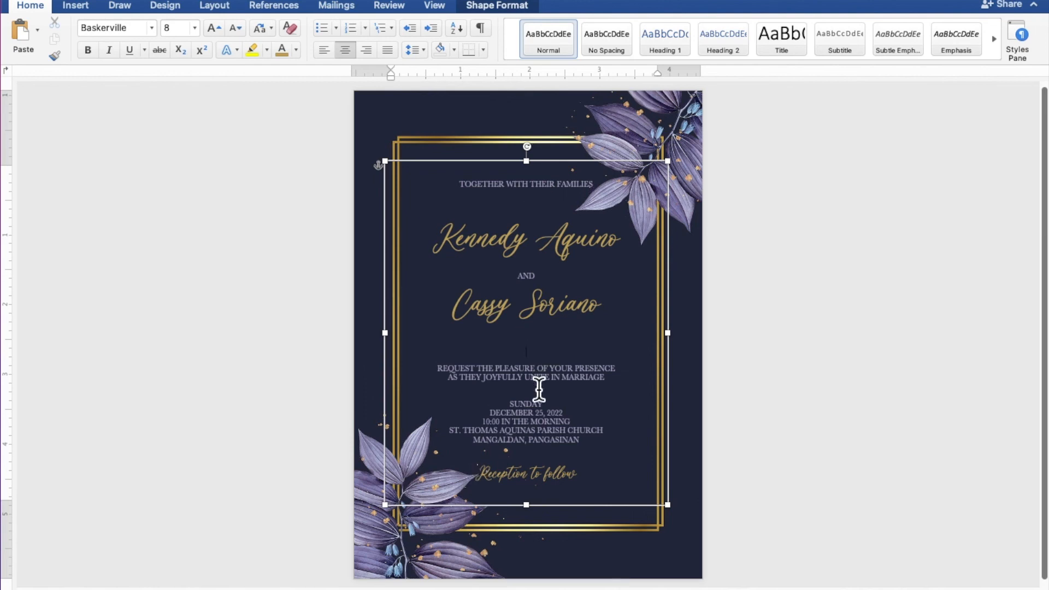
pyautogui.press('Return')
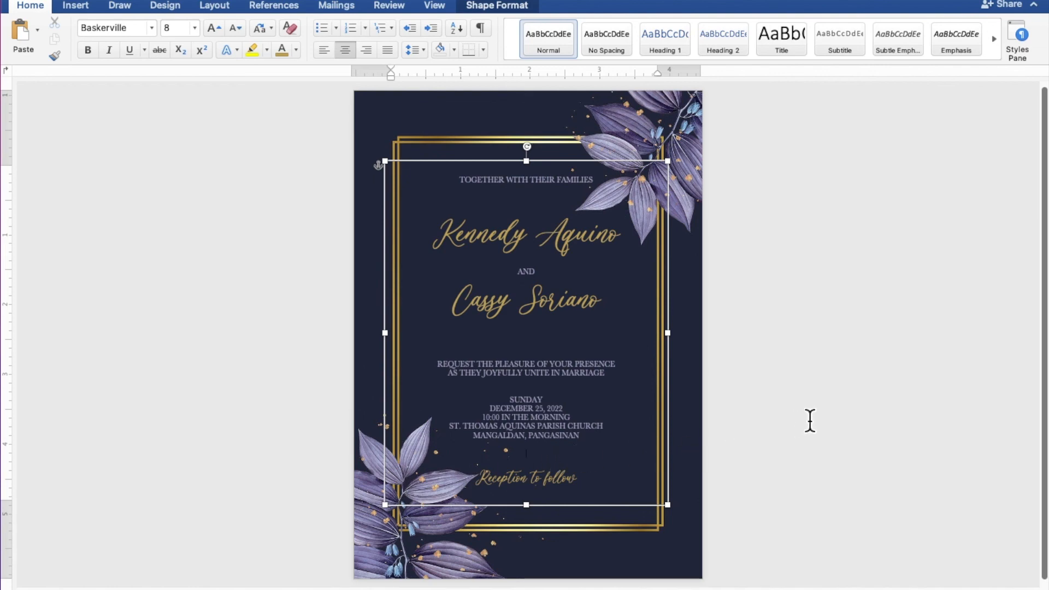
pyautogui.click(889, 390)
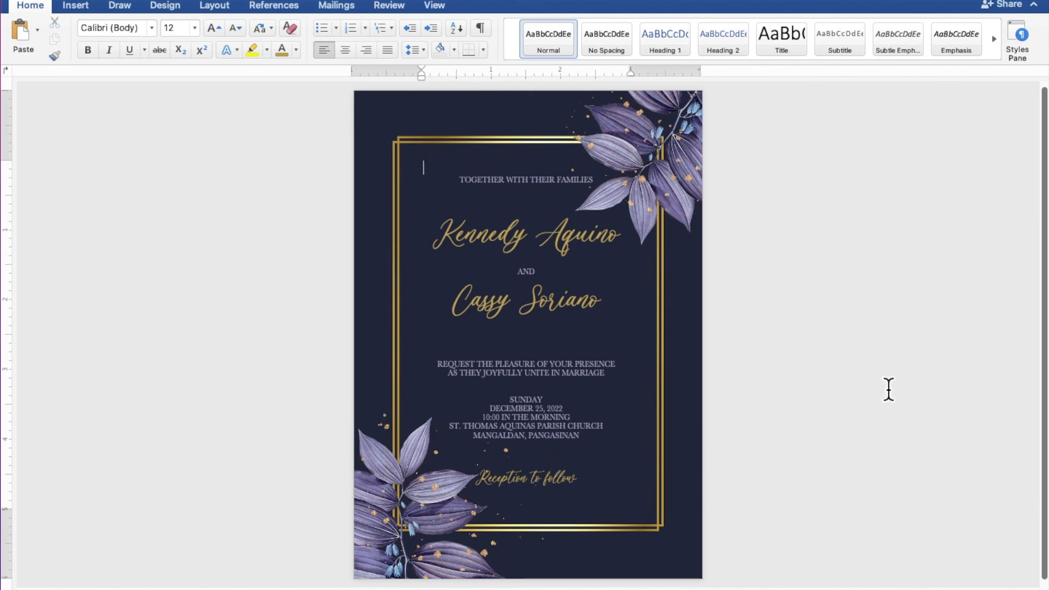